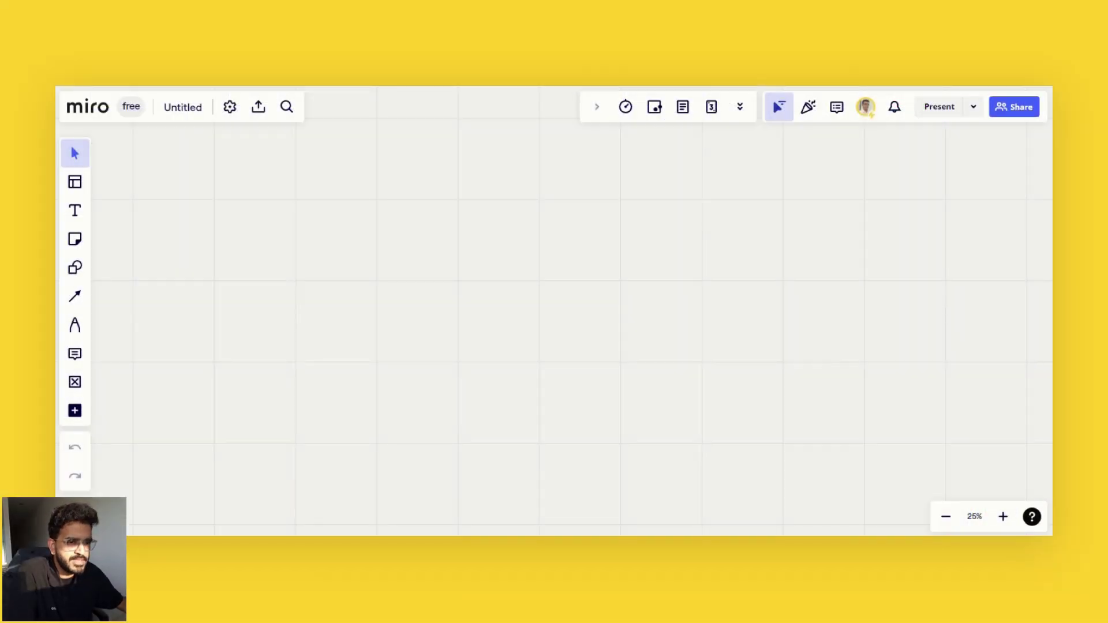
Place a yellow sticky note on the canvas with the text 'wind farm in the middle of the ocean'
{"action": "left_click", "coordinate": [74, 239]}
{"action": "left_click", "coordinate": [166, 201]}
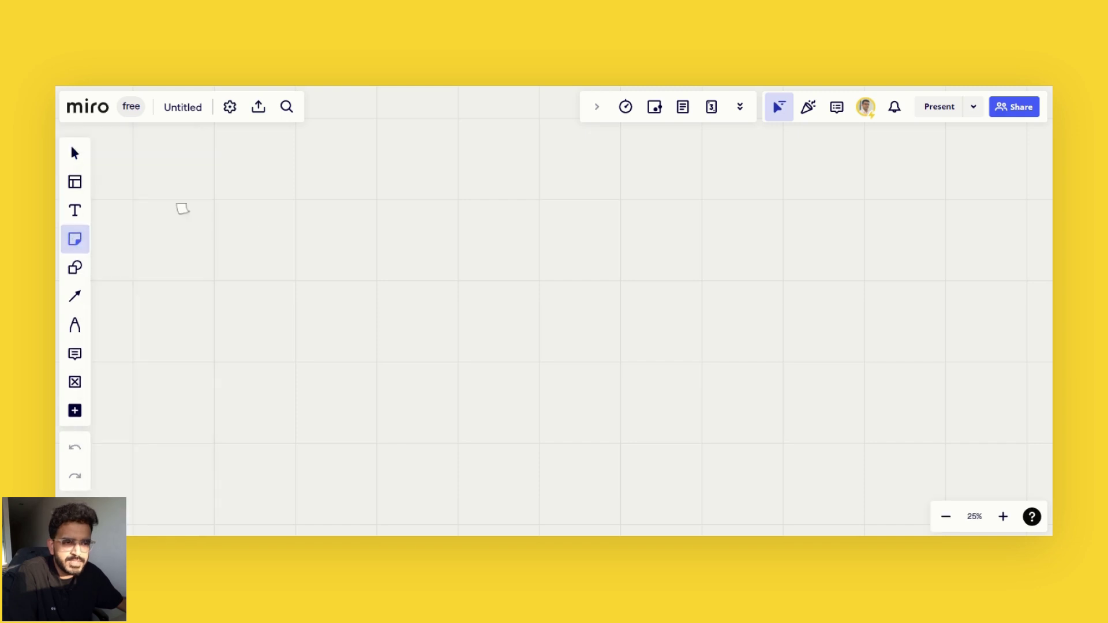
{"action": "left_click", "coordinate": [404, 250]}
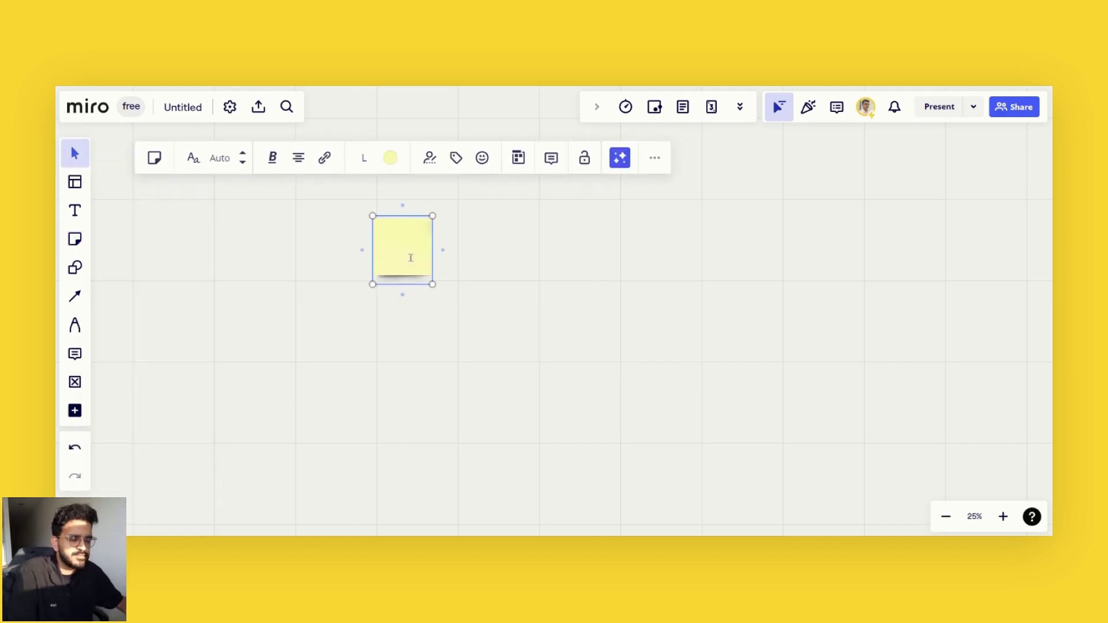
{"action": "type", "text": "wind farm"}
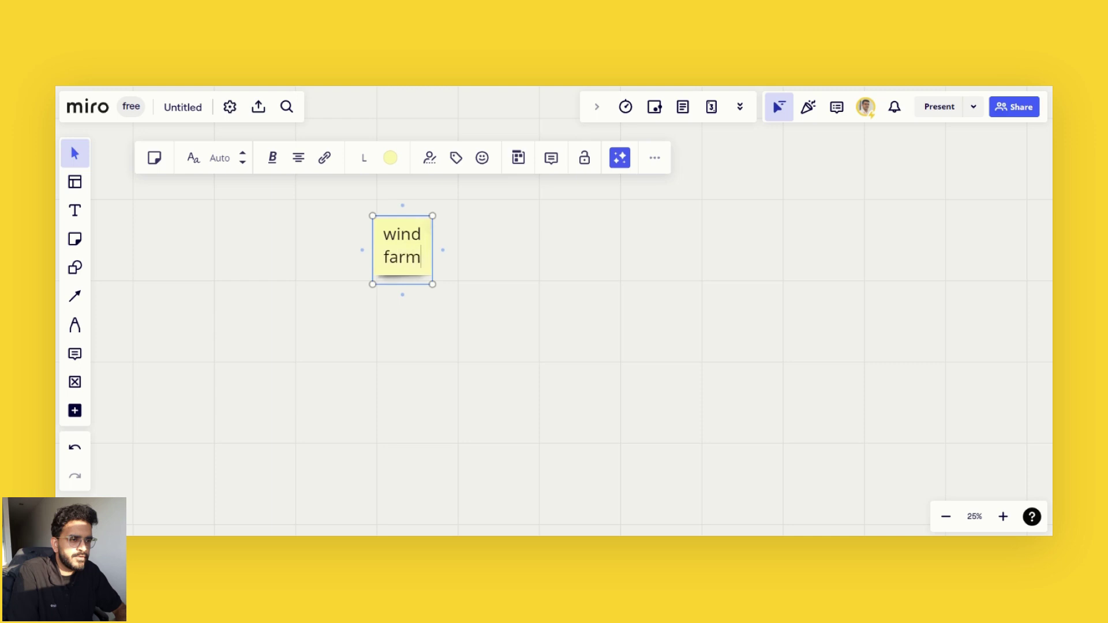
{"action": "type", "text": " in the middle of t"}
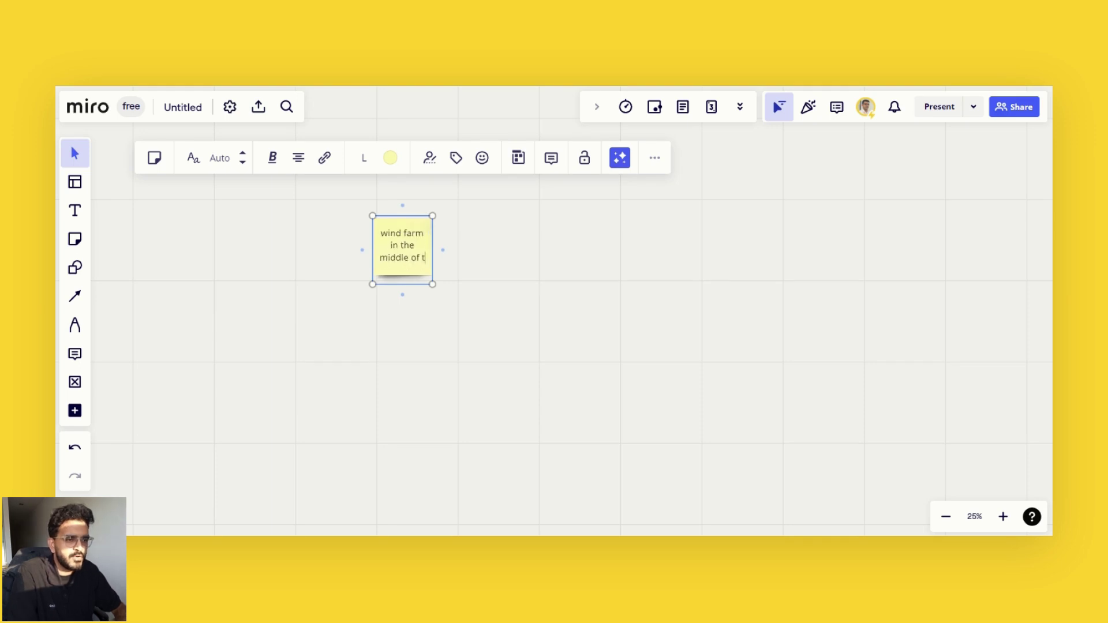
{"action": "type", "text": "he ocean"}
{"action": "left_click", "coordinate": [504, 288]}
{"action": "scroll", "coordinate": [503, 289], "scroll_direction": "up", "scroll_amount": 5}
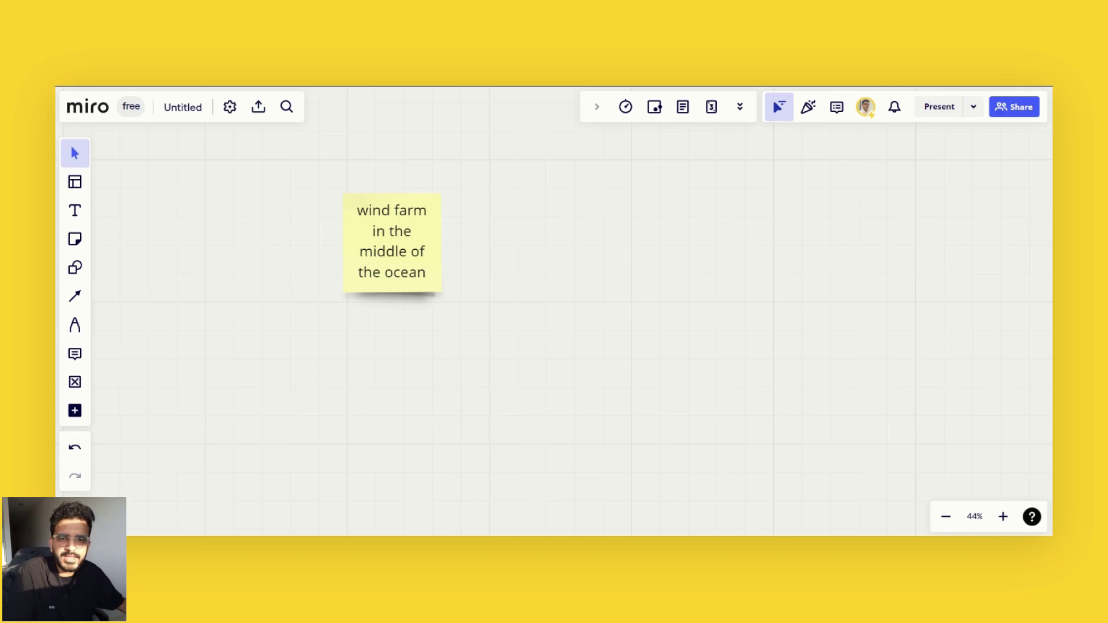
{"action": "scroll", "coordinate": [437, 270], "scroll_direction": "down", "scroll_amount": 3}
Use Miro AI on the wind farm sticky note to generate an image of offshore wind turbines
{"action": "left_click", "coordinate": [417, 269]}
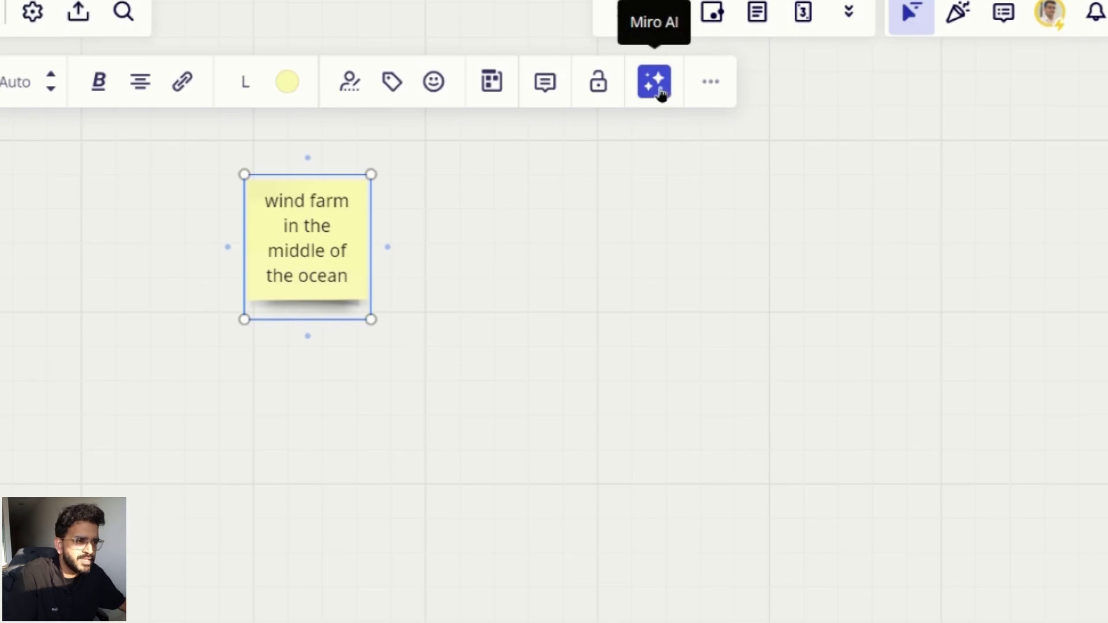
{"action": "left_click", "coordinate": [662, 95]}
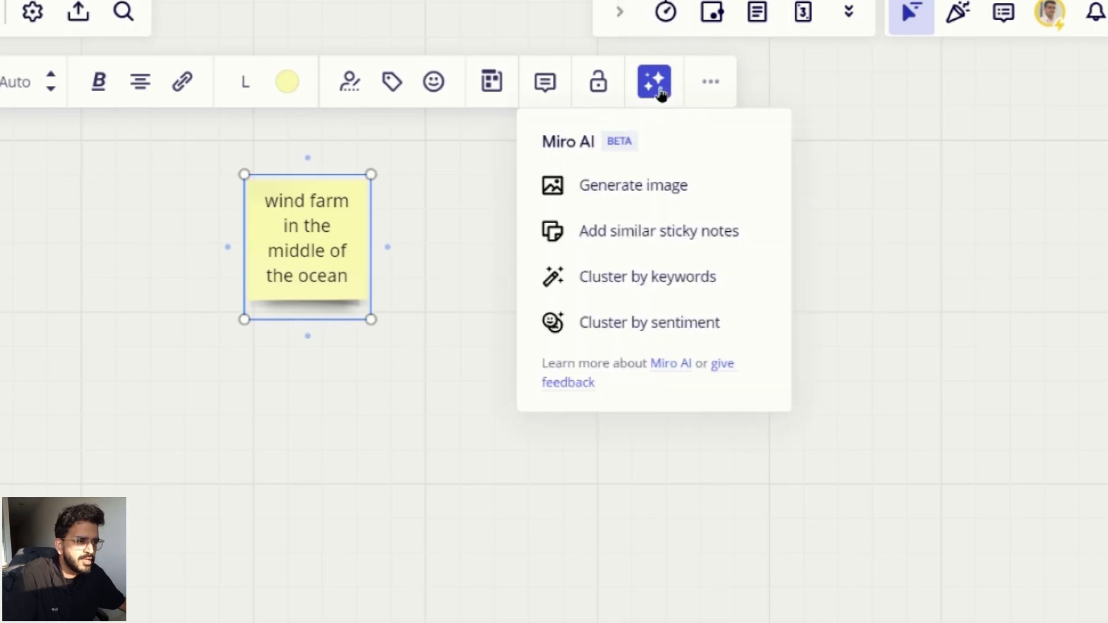
{"action": "left_click", "coordinate": [697, 194]}
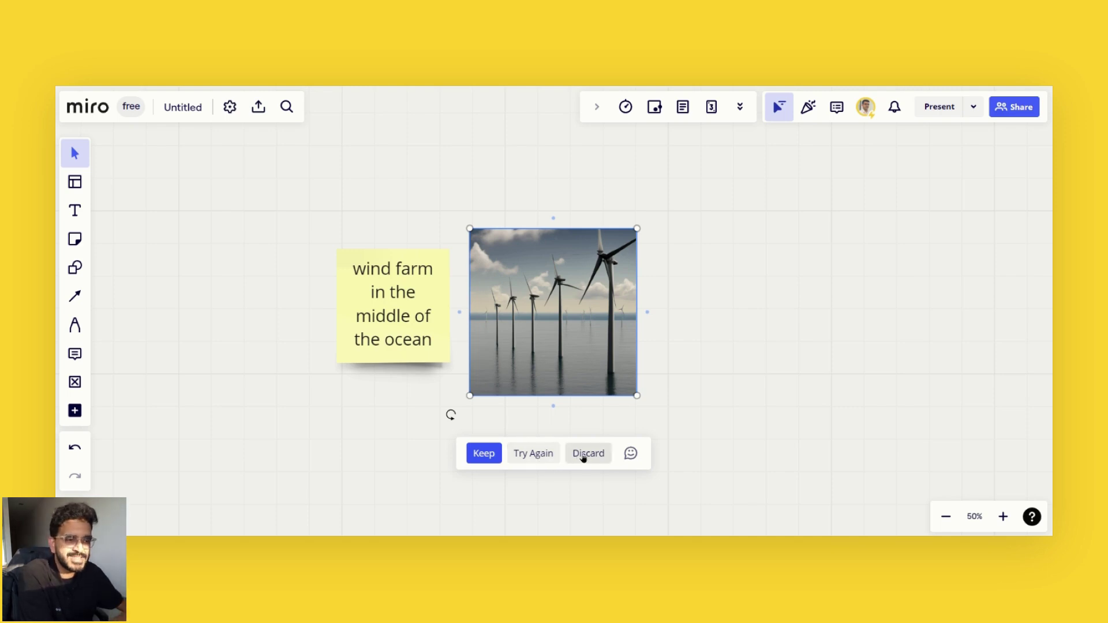
Bring up the apps-and-actions palette with the slash shortcut to browse the Miro AI generators
{"action": "scroll", "coordinate": [635, 386], "scroll_direction": "down", "scroll_amount": 5}
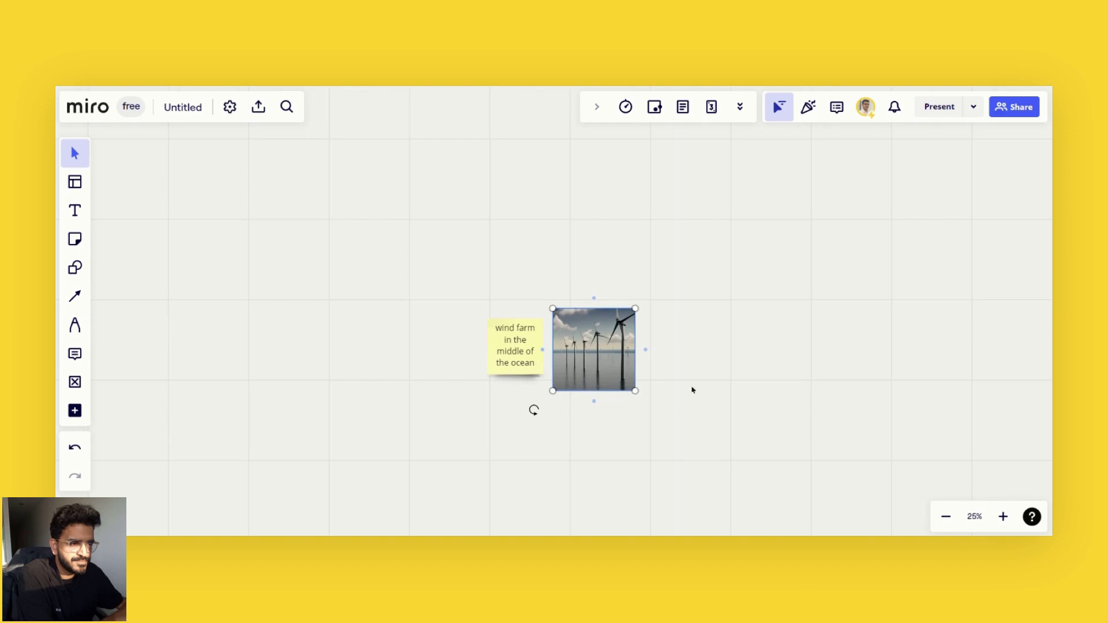
{"action": "scroll", "coordinate": [692, 389], "scroll_direction": "down", "scroll_amount": 5}
{"action": "right_click", "coordinate": [465, 185]}
{"action": "left_click", "coordinate": [397, 211]}
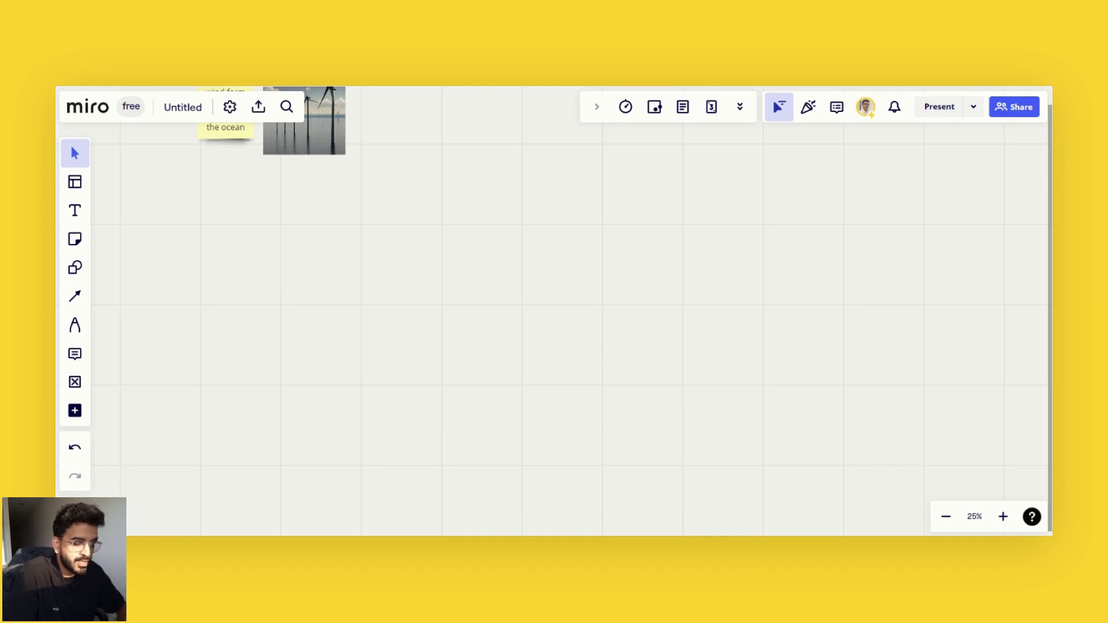
{"action": "key", "text": "slash"}
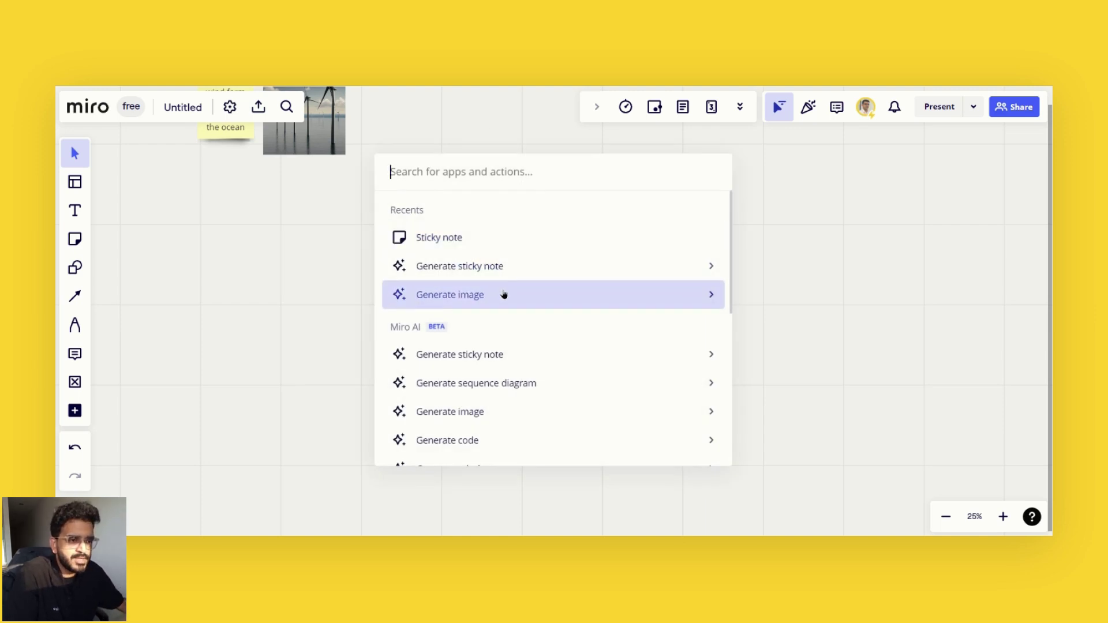
{"action": "scroll", "coordinate": [503, 295], "scroll_direction": "down", "scroll_amount": 3}
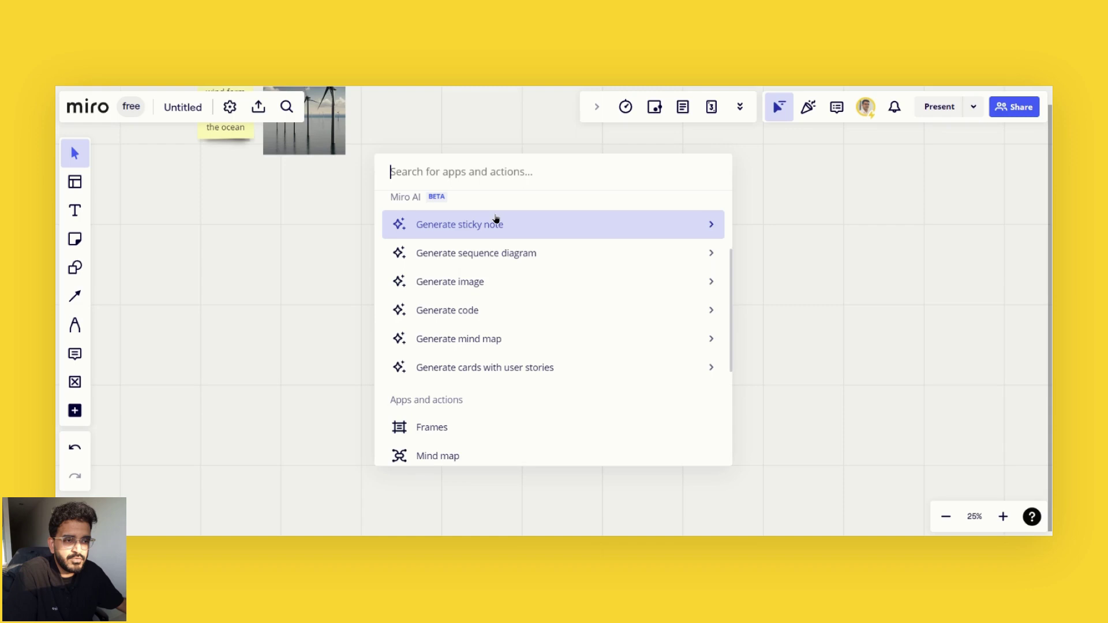
{"action": "scroll", "coordinate": [484, 209], "scroll_direction": "up", "scroll_amount": 1}
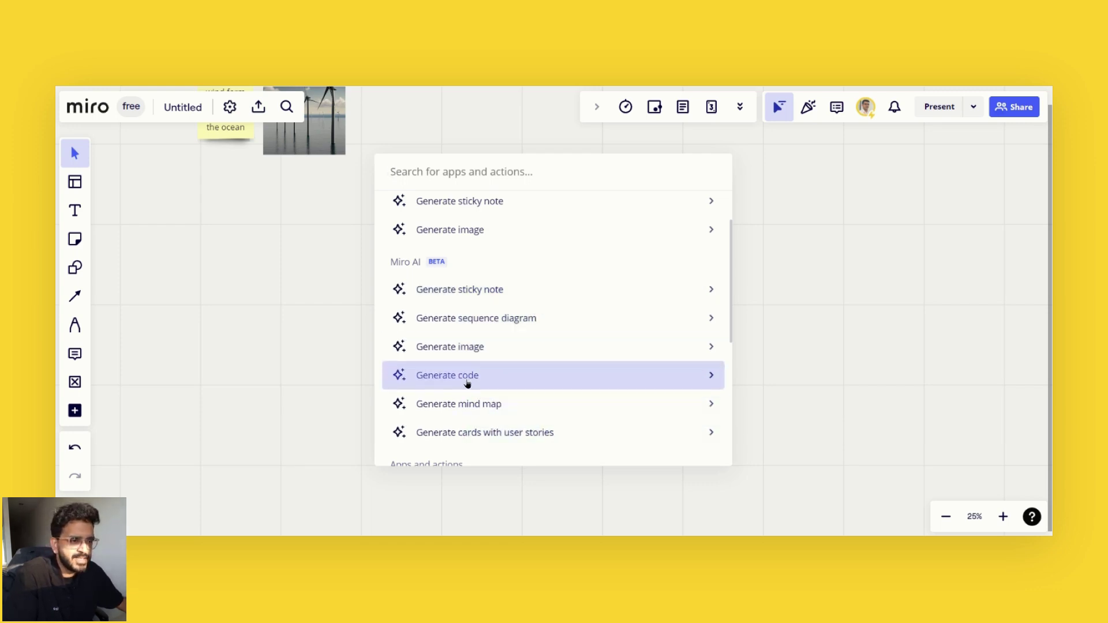
{"action": "left_click", "coordinate": [484, 300]}
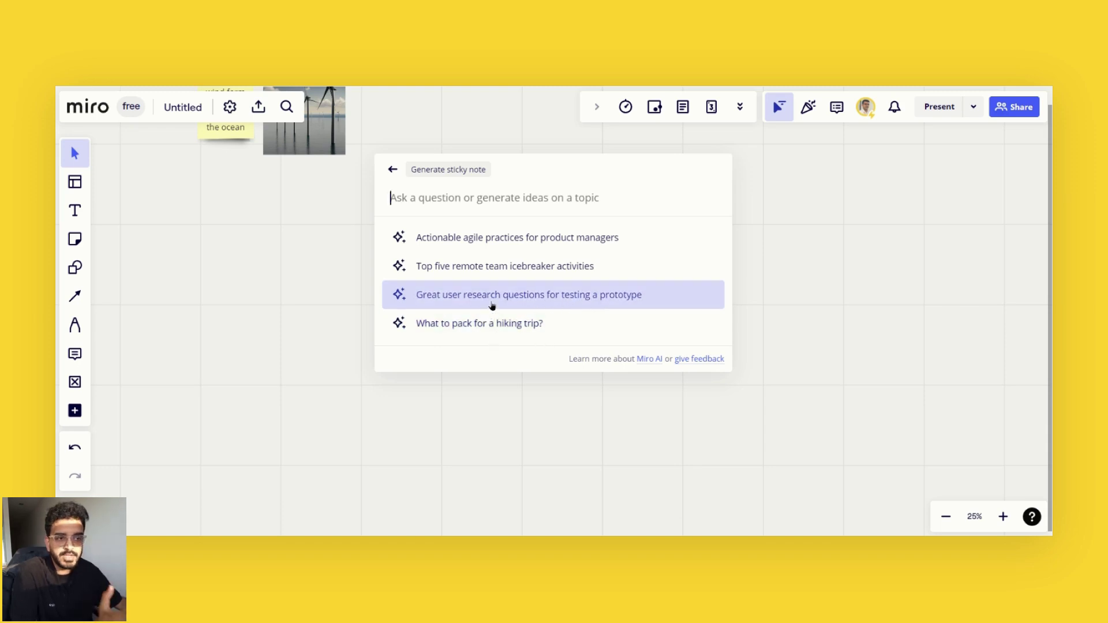
{"action": "type", "text": "asdf"}
{"action": "key", "text": "ctrl+a"}
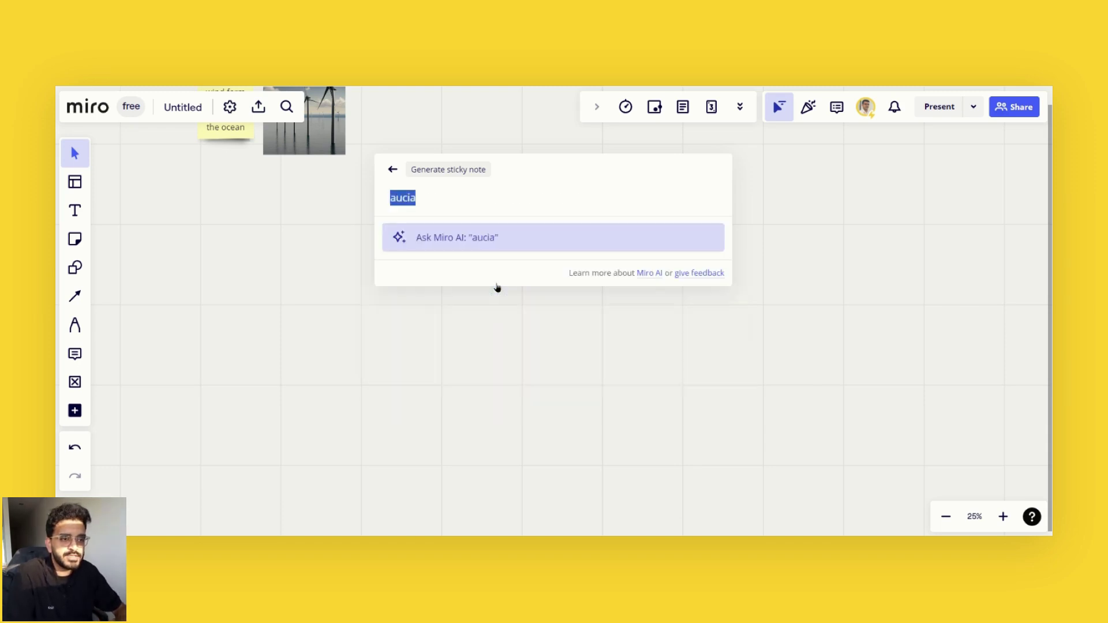
{"action": "key", "text": "BackSpace"}
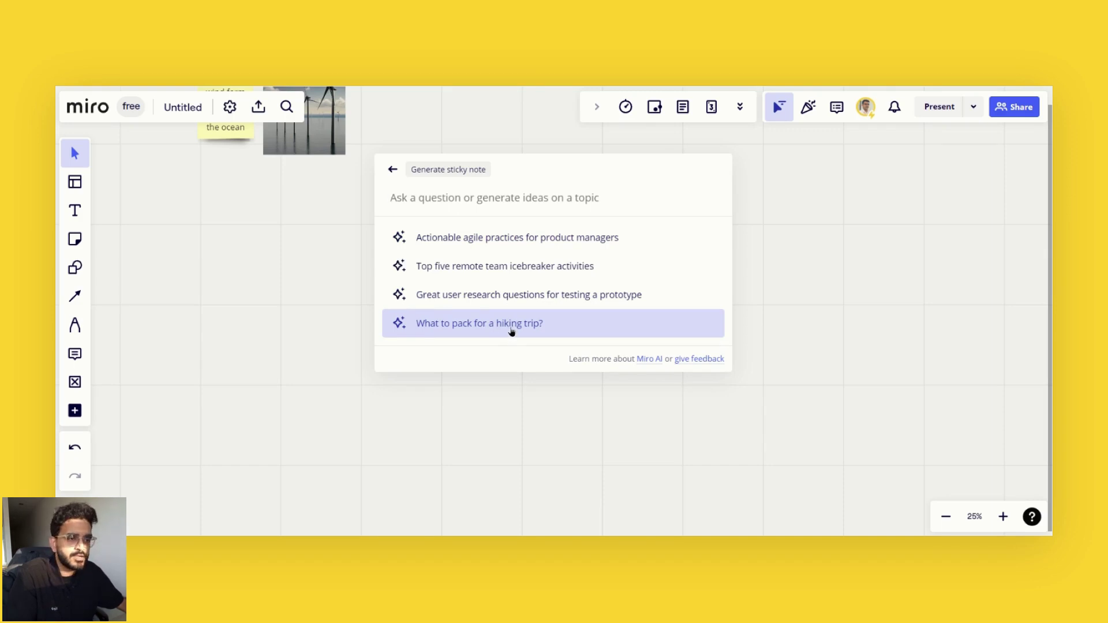
Generate and keep sticky notes for 'What to pack for a hiking trip?', then select all fifteen
{"action": "left_click", "coordinate": [540, 329]}
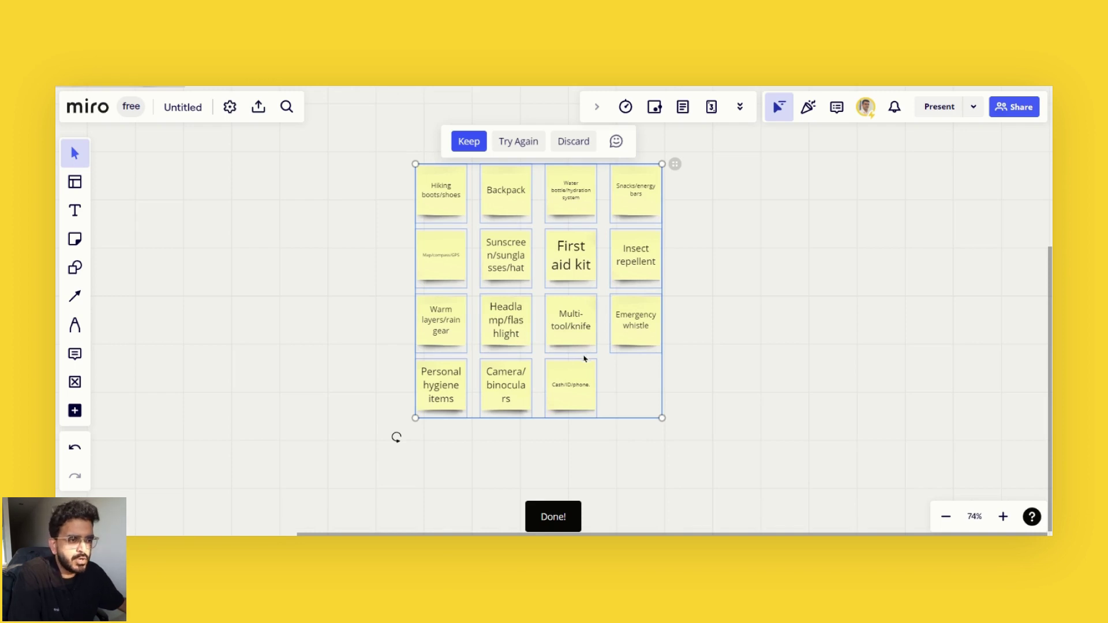
{"action": "scroll", "coordinate": [700, 371], "scroll_direction": "right", "scroll_amount": 2}
{"action": "scroll", "coordinate": [648, 374], "scroll_direction": "up", "scroll_amount": 3}
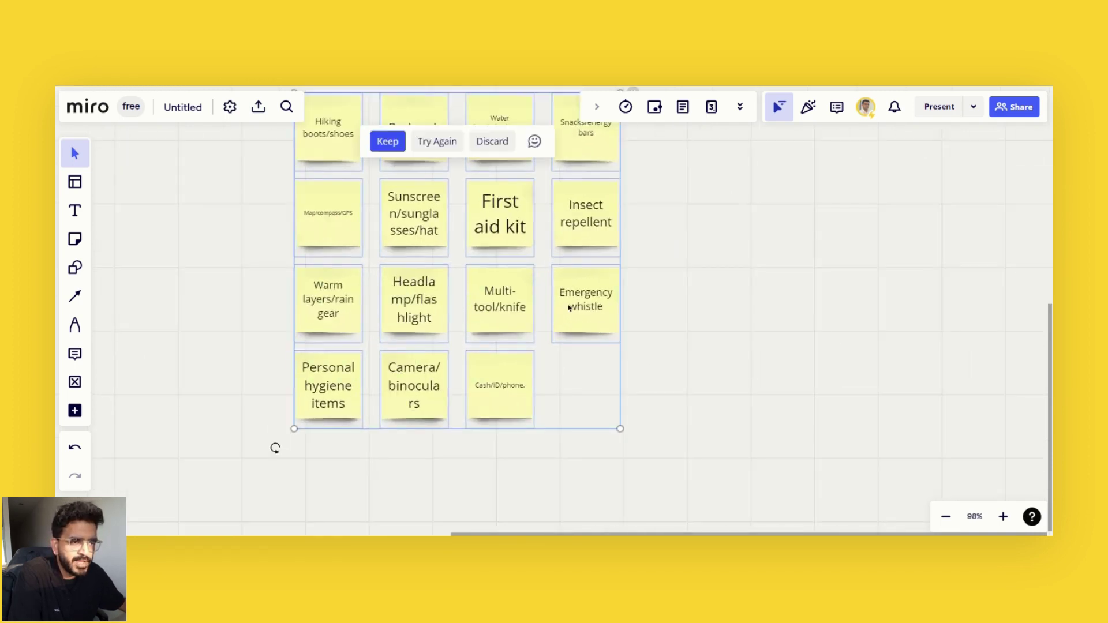
{"action": "scroll", "coordinate": [569, 307], "scroll_direction": "down", "scroll_amount": 3}
{"action": "scroll", "coordinate": [563, 334], "scroll_direction": "right", "scroll_amount": 2}
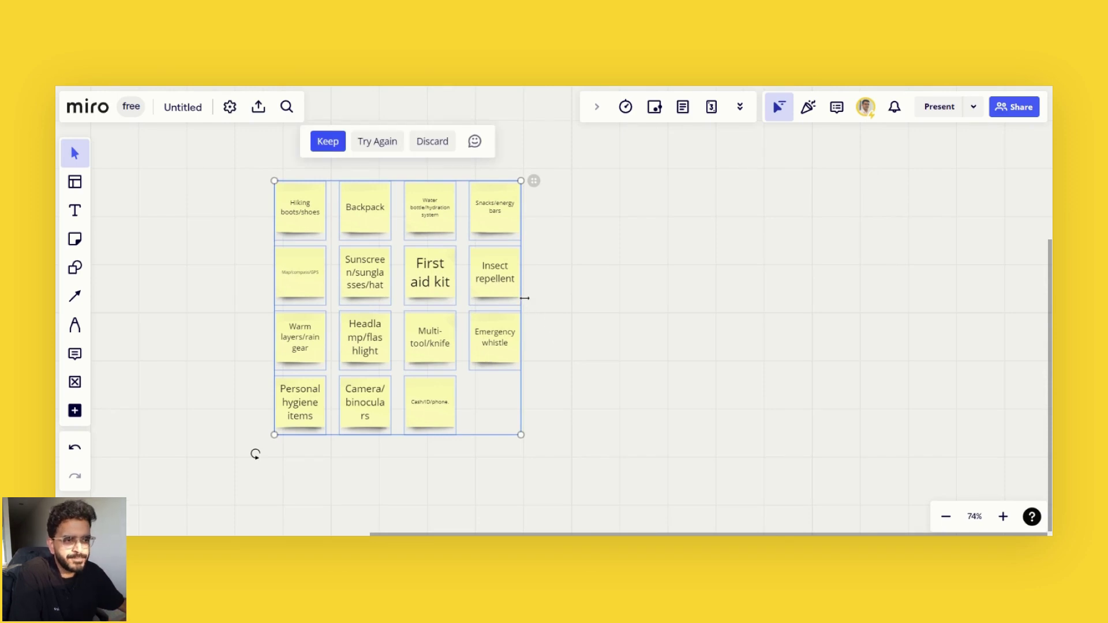
{"action": "left_click", "coordinate": [619, 364]}
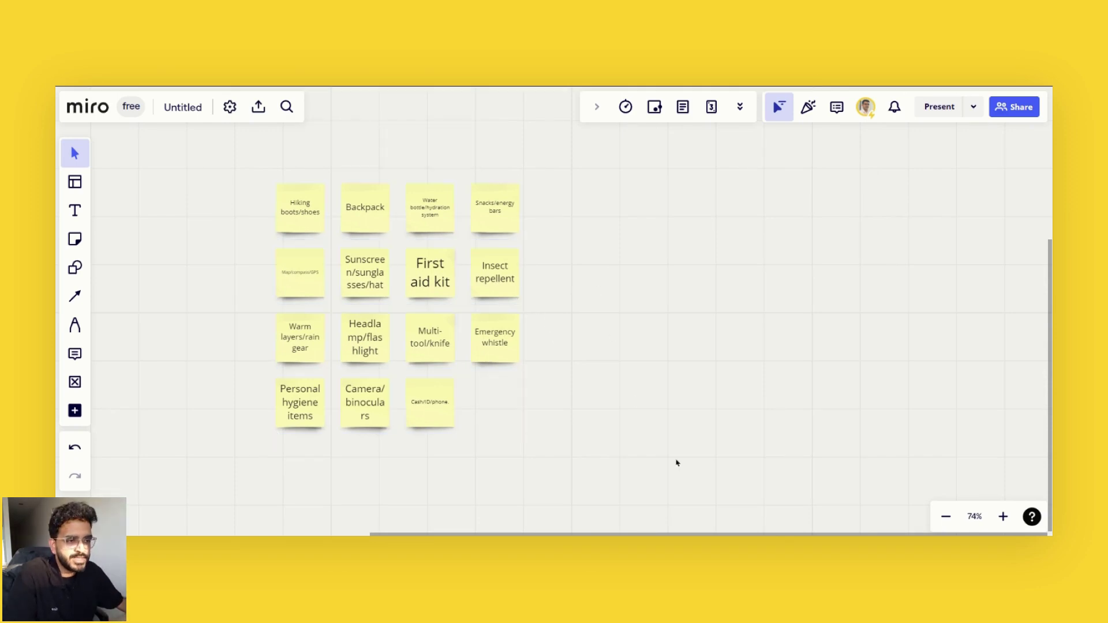
{"action": "left_click_drag", "start_coordinate": [673, 460], "coordinate": [216, 170]}
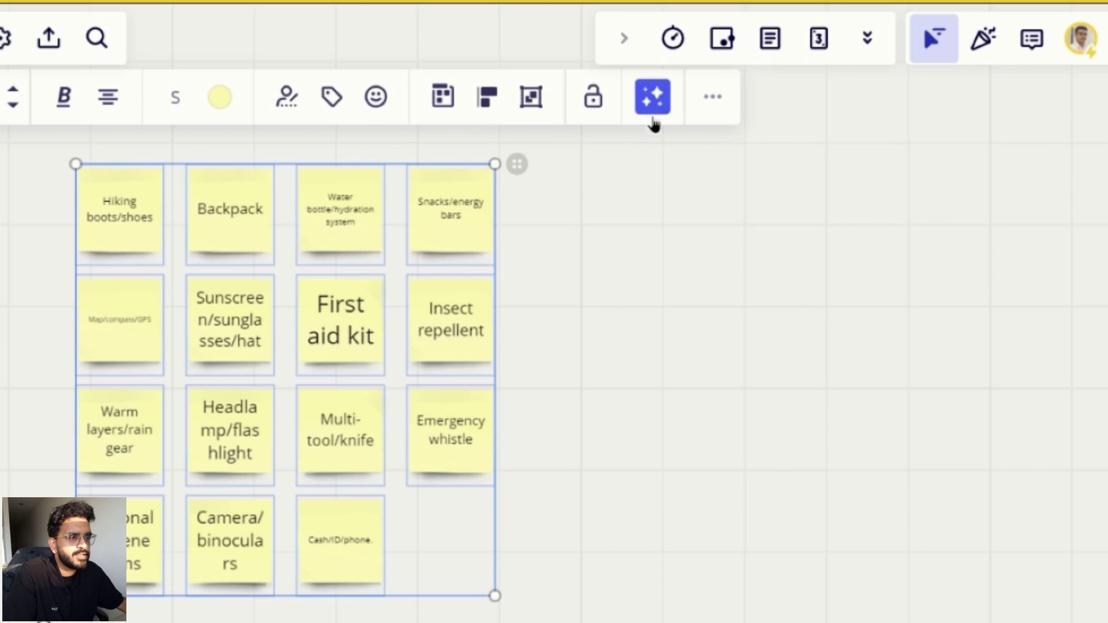
Summarize the selected hiking notes with Miro AI into a single summary sticky note
{"action": "left_click", "coordinate": [613, 142]}
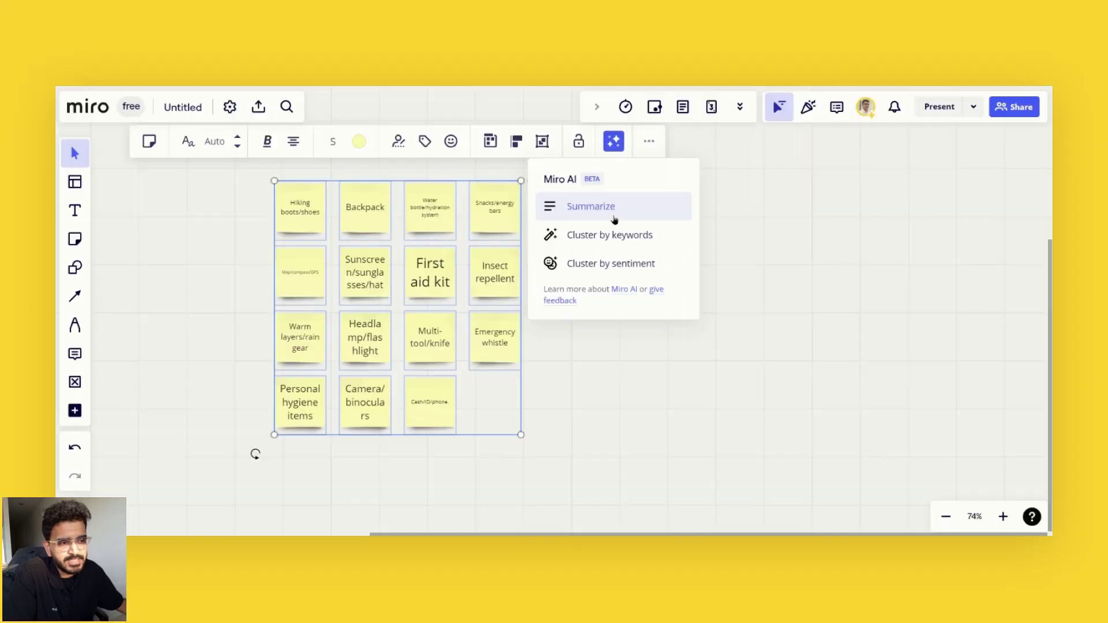
{"action": "left_click", "coordinate": [654, 230]}
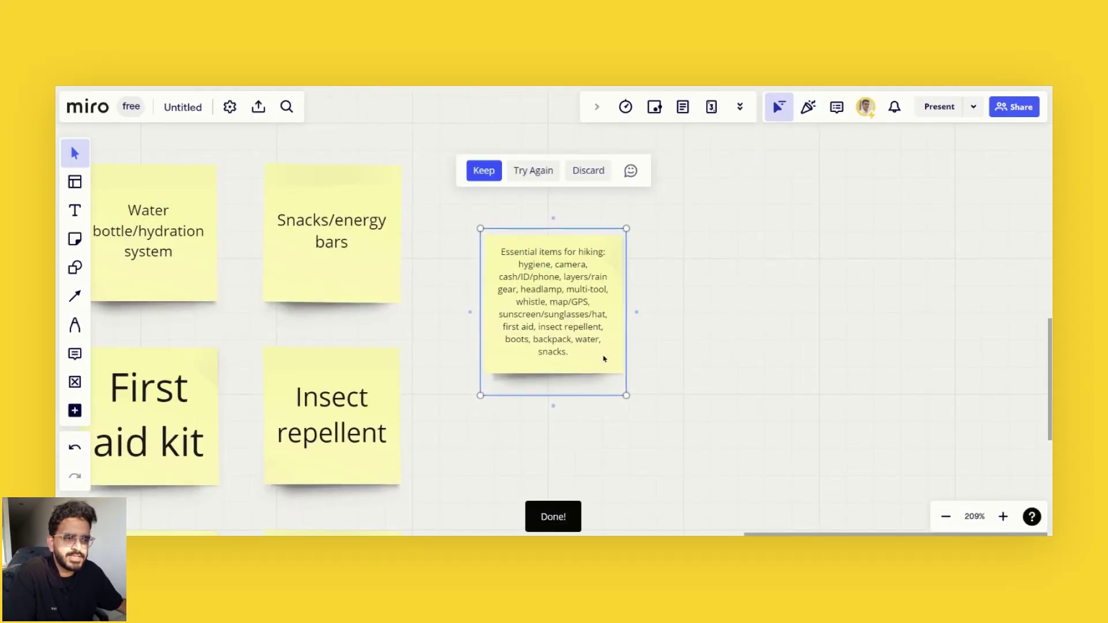
{"action": "scroll", "coordinate": [604, 358], "scroll_direction": "down", "scroll_amount": 3}
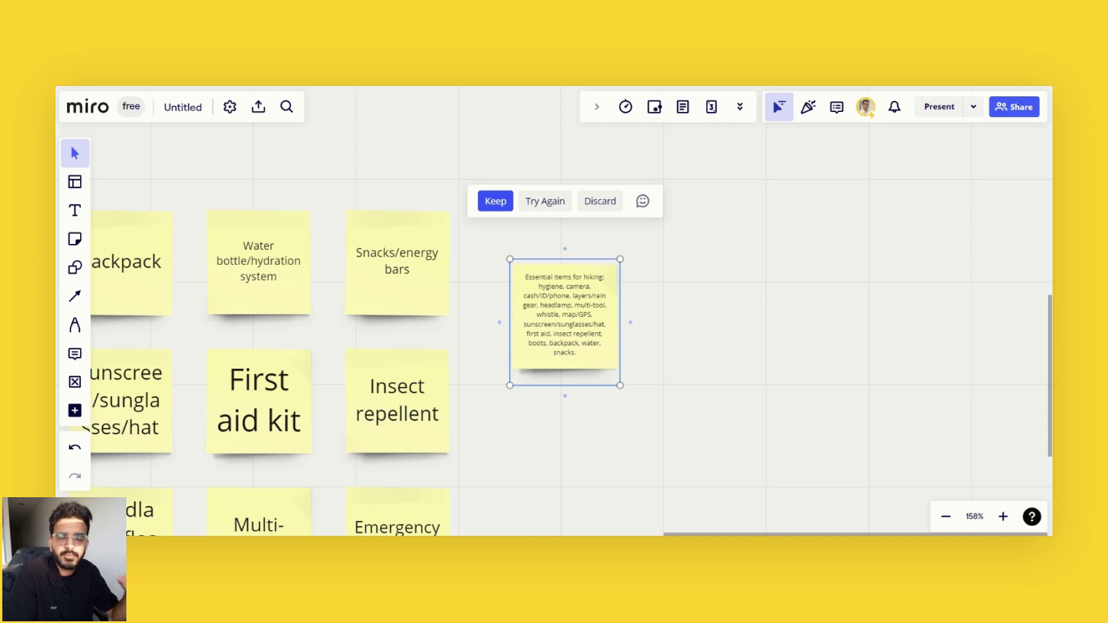
{"action": "scroll", "coordinate": [565, 322], "scroll_direction": "down", "scroll_amount": 10}
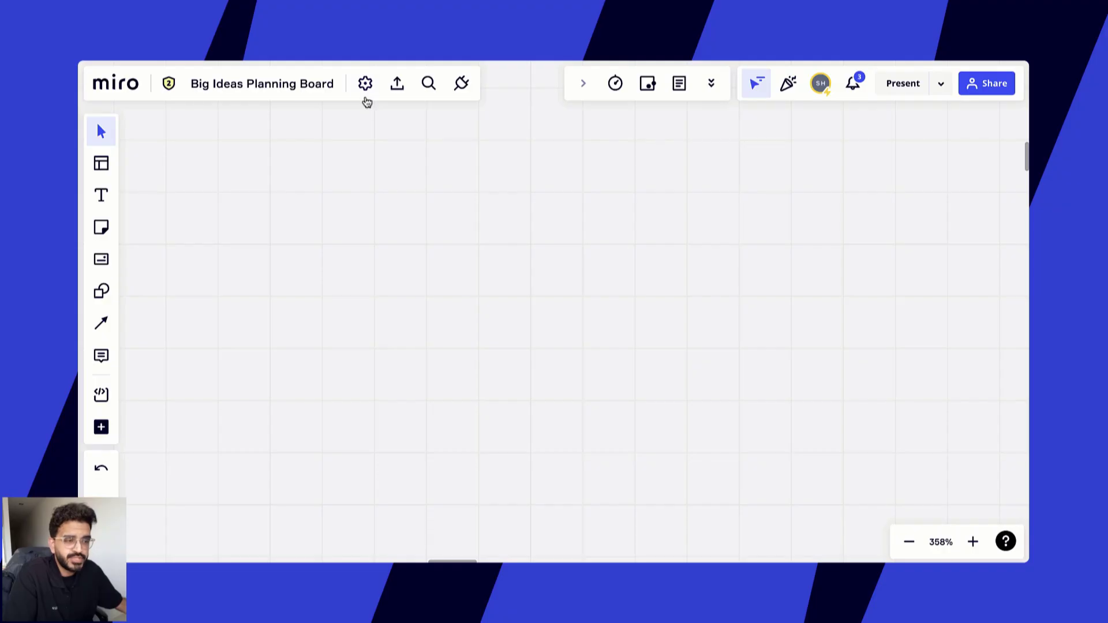
Generate SQL code for 'Show me customers A-H in the Customers table and sort ascending by last name'
{"action": "left_click", "coordinate": [365, 83]}
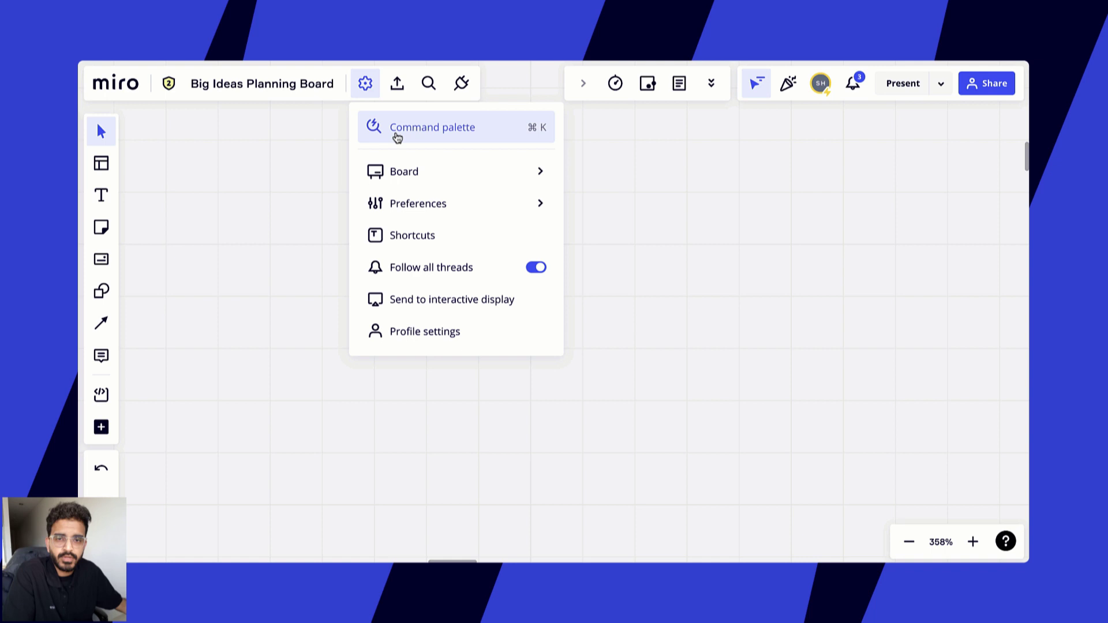
{"action": "left_click", "coordinate": [399, 134]}
{"action": "left_click", "coordinate": [523, 330]}
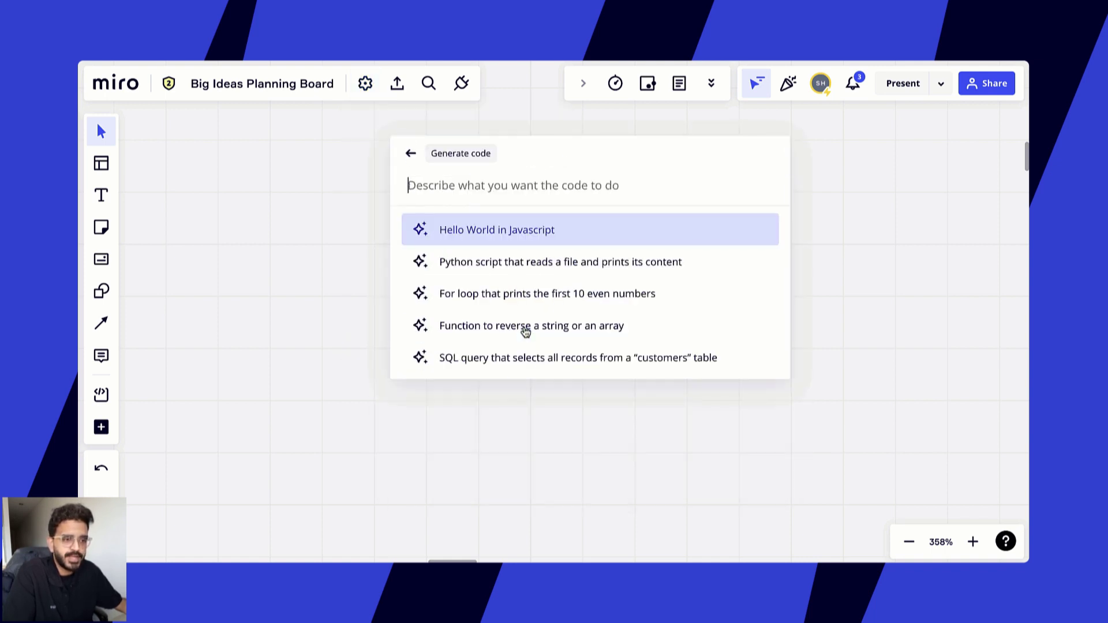
{"action": "type", "text": "Show me customers A-H in the Customer"}
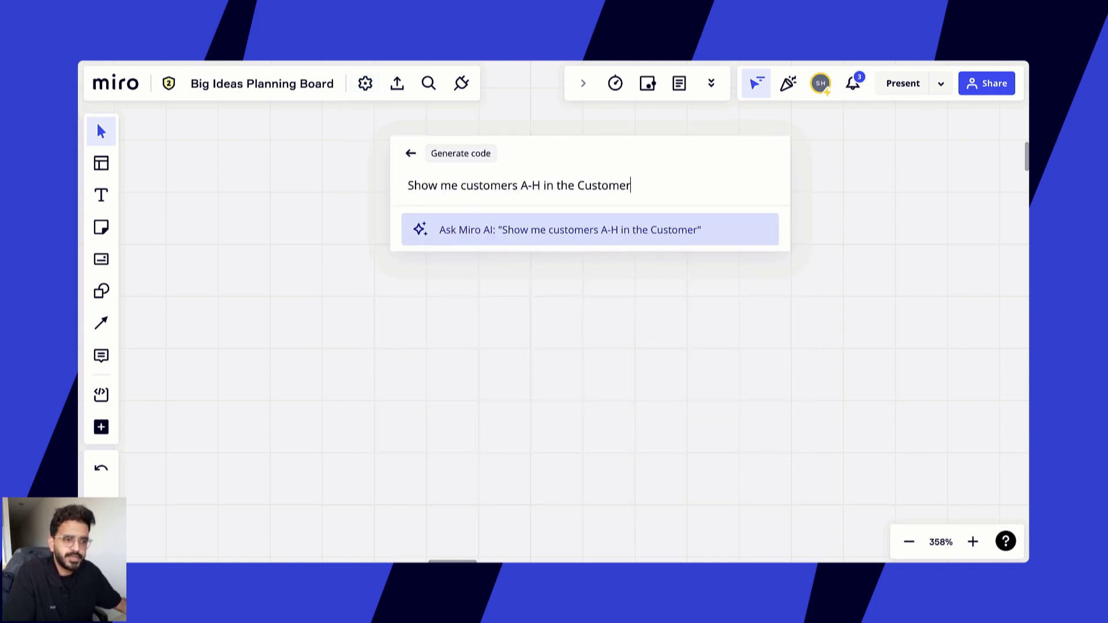
{"action": "type", "text": "s table and sort ascending by last name"}
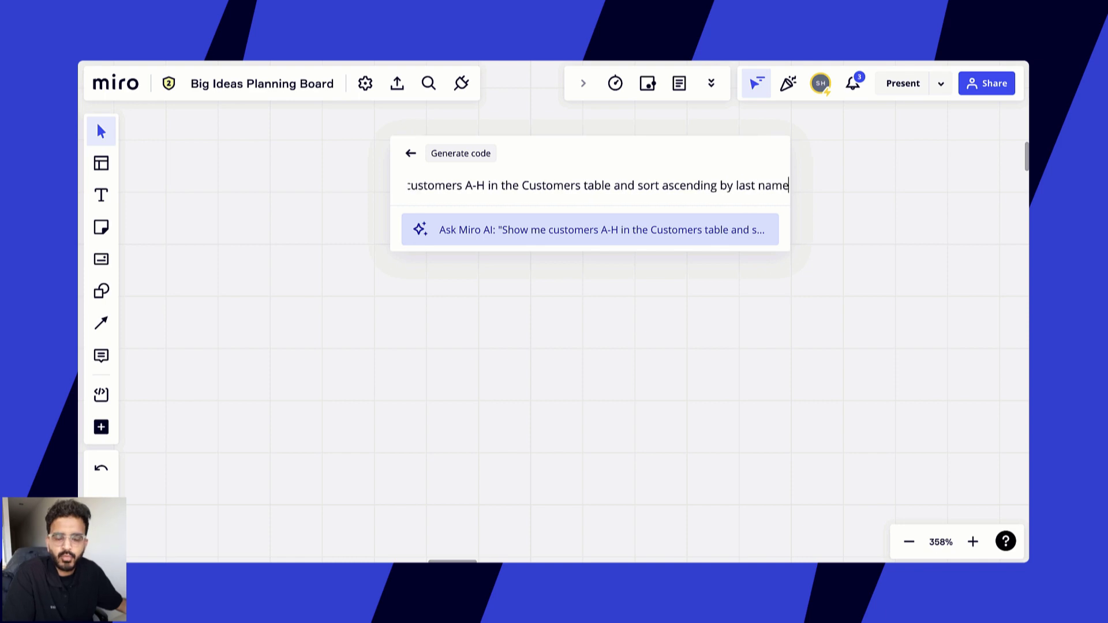
{"action": "key", "text": "Return"}
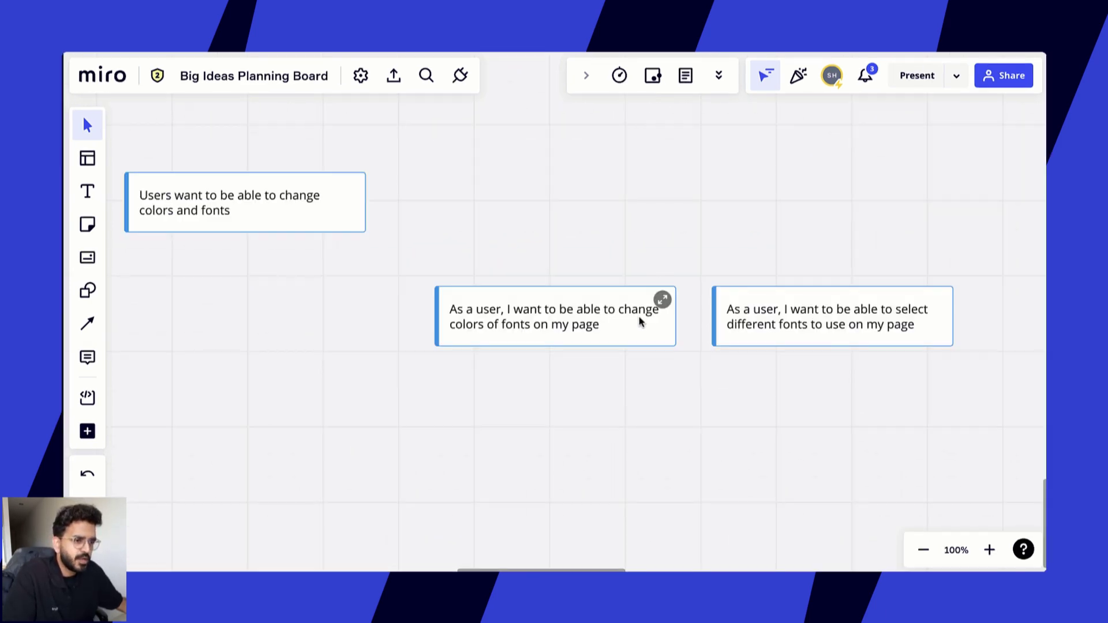
Have Miro AI add acceptance criteria to the font-colour user story card
{"action": "left_click", "coordinate": [639, 321]}
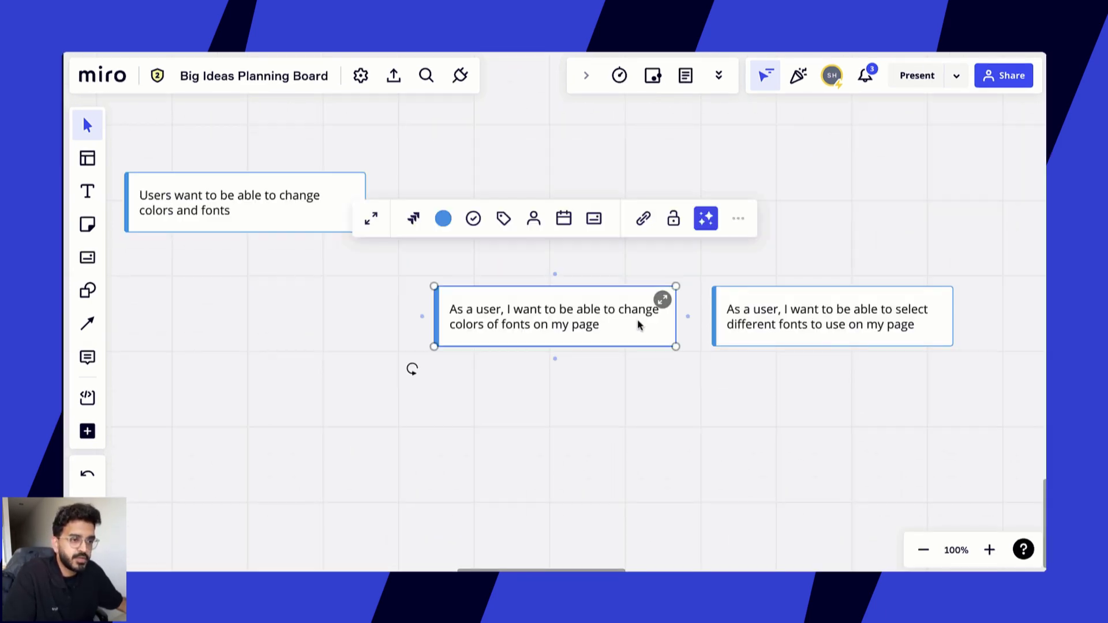
{"action": "left_click", "coordinate": [705, 220]}
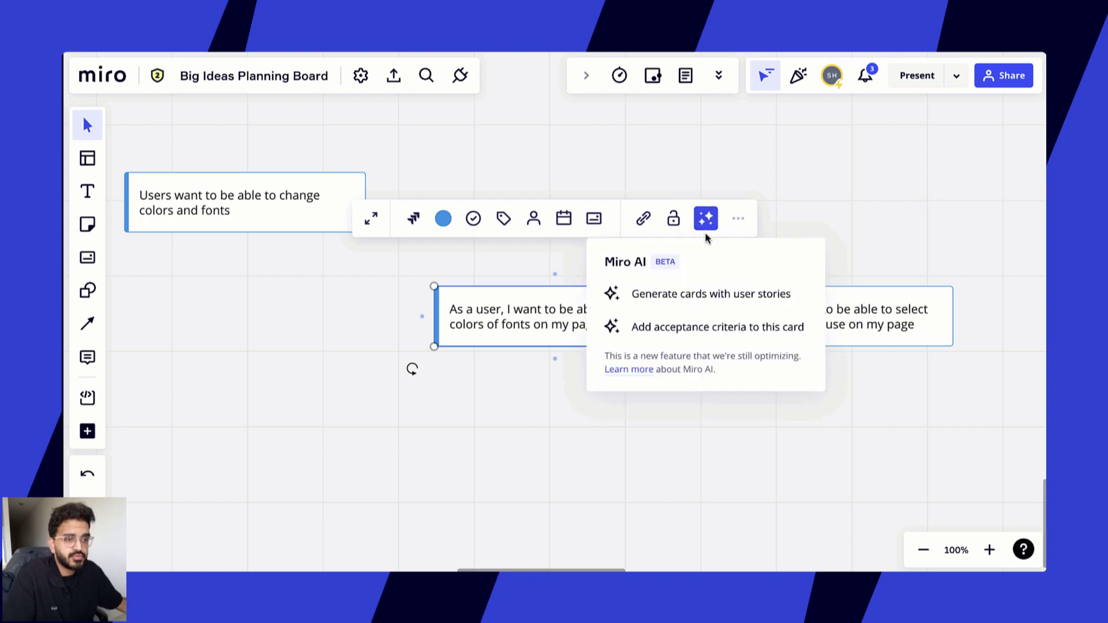
{"action": "left_click", "coordinate": [723, 335]}
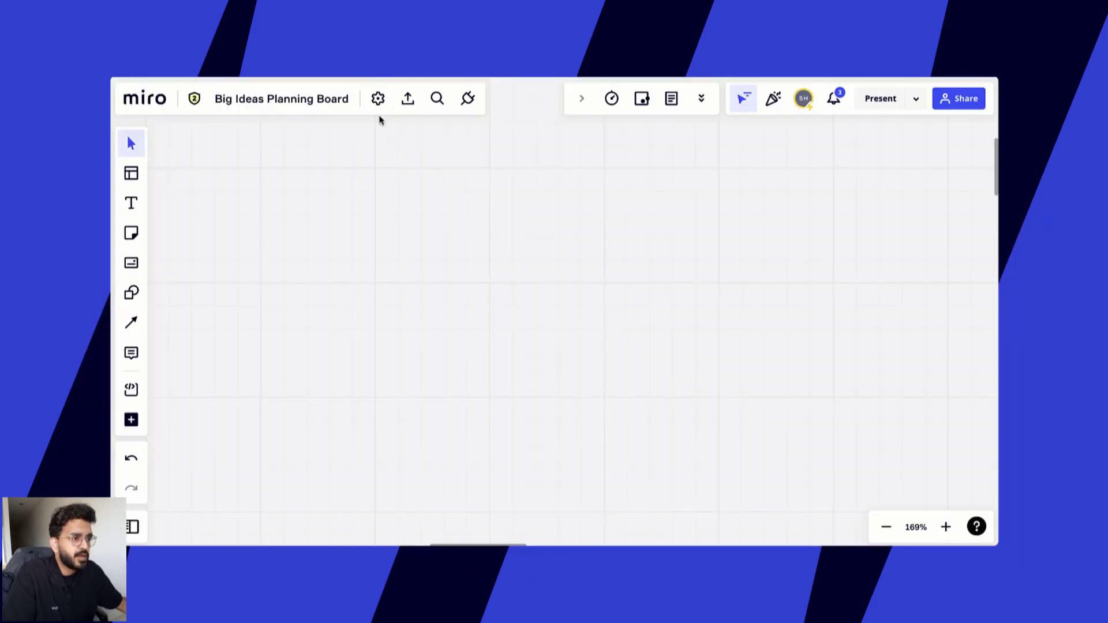
Generate an 'SSO Authentication' sequence diagram from the command palette and pan it into view
{"action": "left_click", "coordinate": [360, 79]}
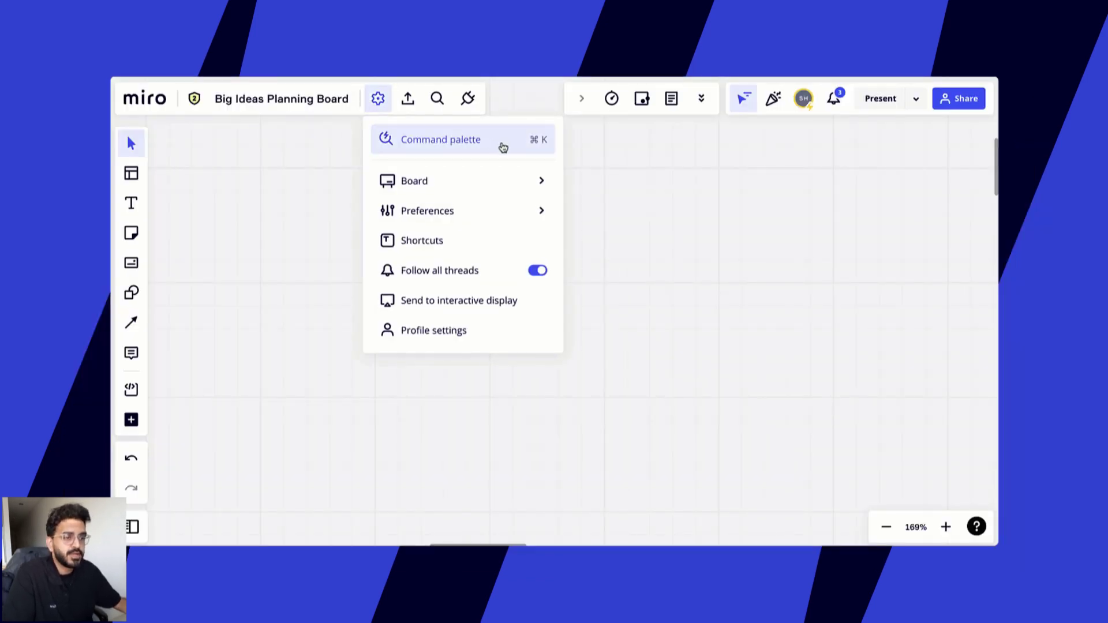
{"action": "left_click", "coordinate": [502, 144]}
{"action": "left_click", "coordinate": [527, 269]}
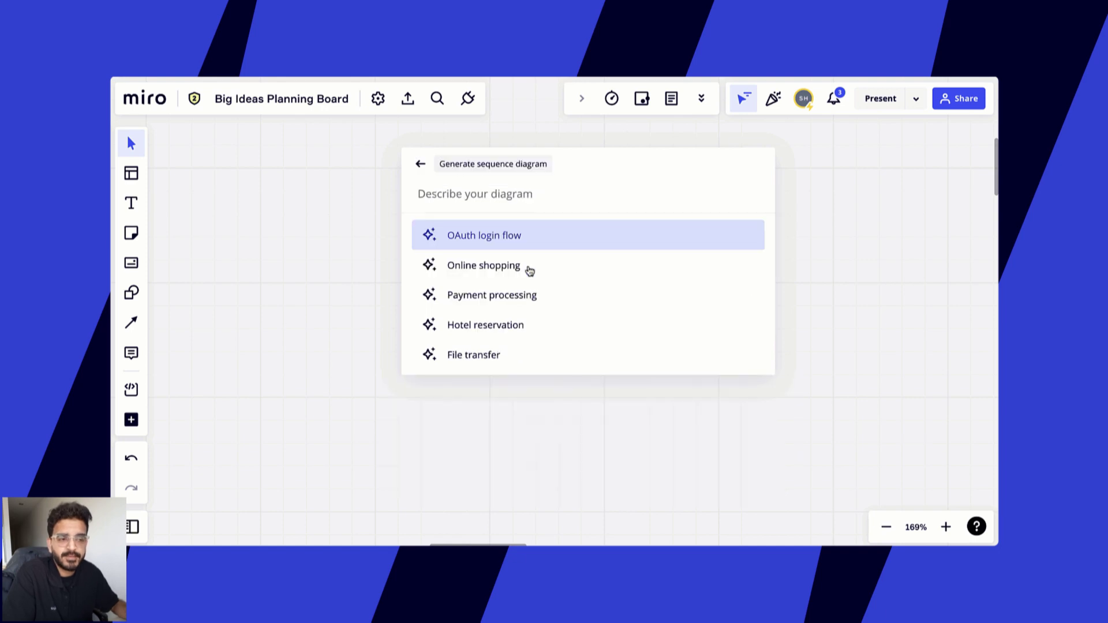
{"action": "type", "text": "SSO Authentication"}
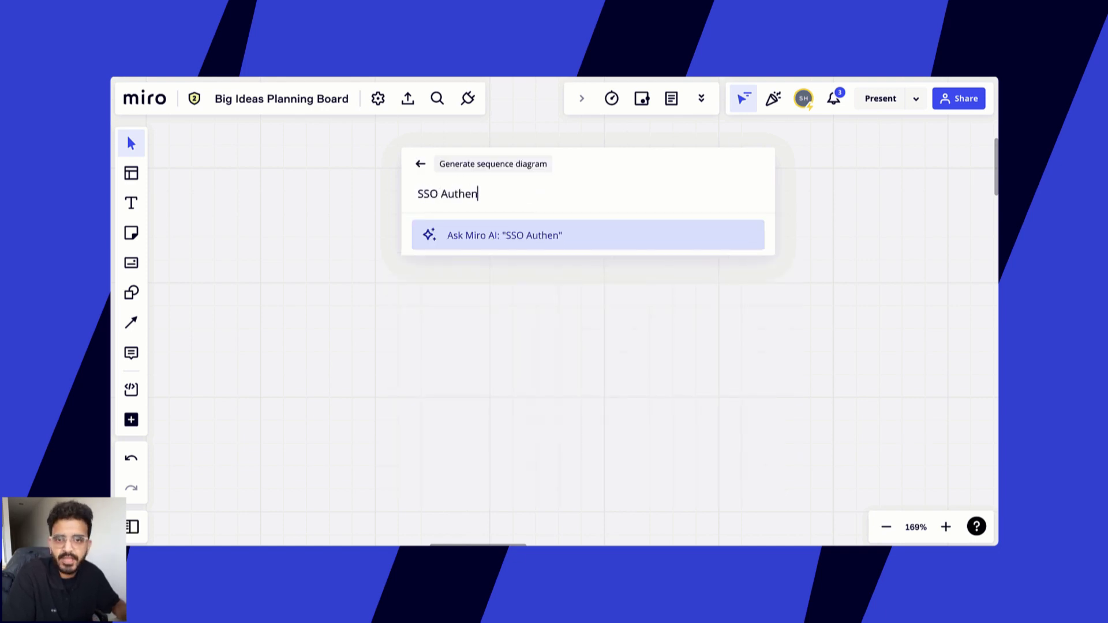
{"action": "key", "text": "Return"}
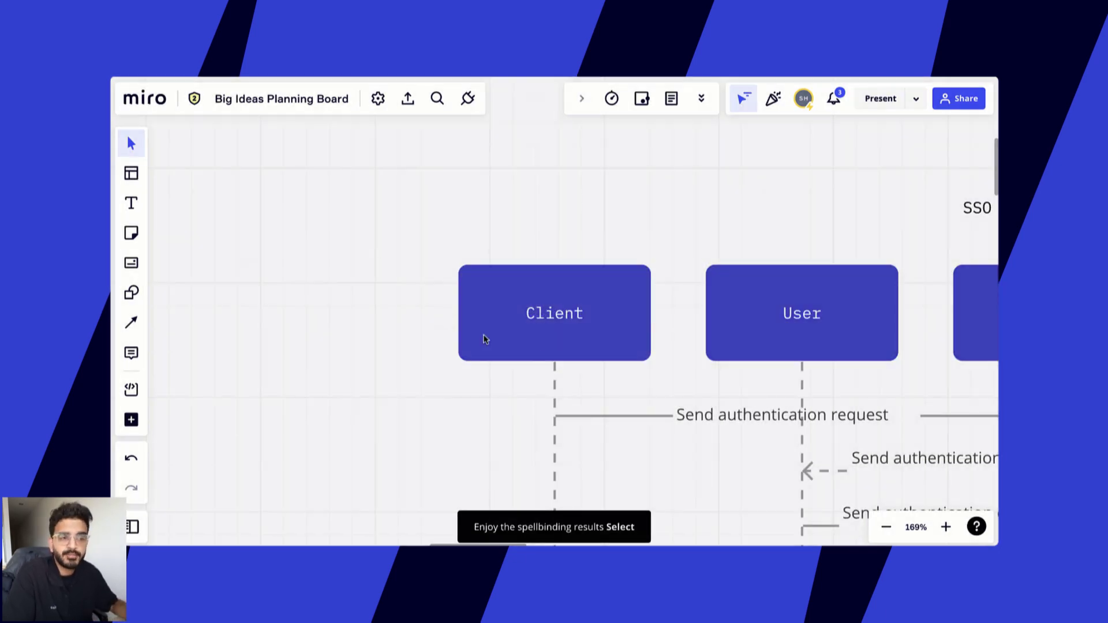
{"action": "left_click_drag", "start_coordinate": [657, 401], "coordinate": [356, 296]}
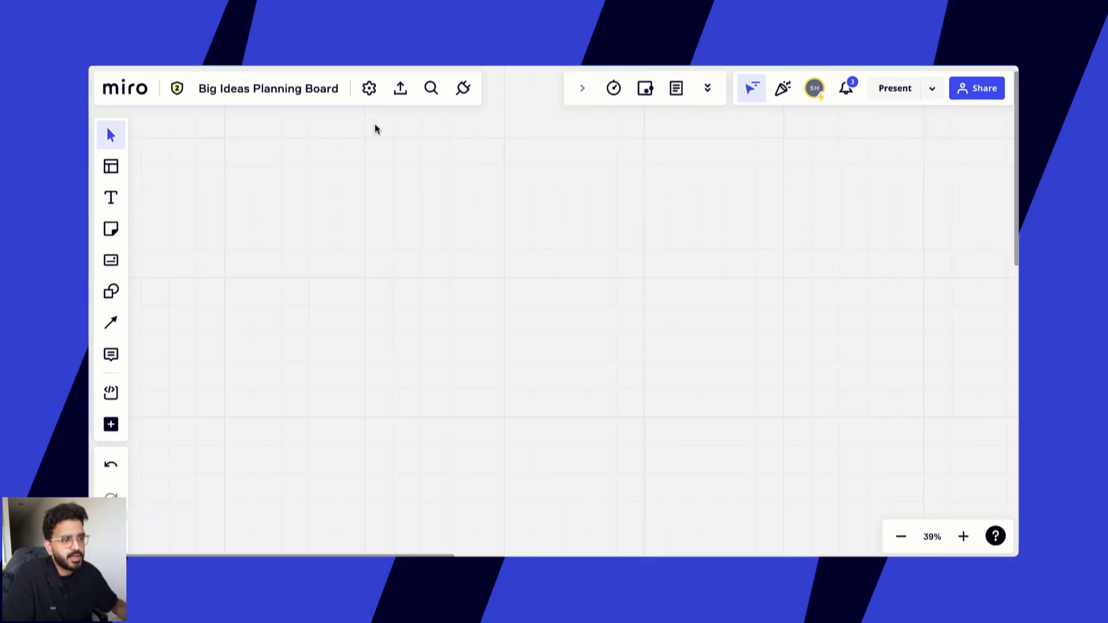
Generate a mind map from the prompt 'User experience journey for a flight app'
{"action": "left_click", "coordinate": [370, 91]}
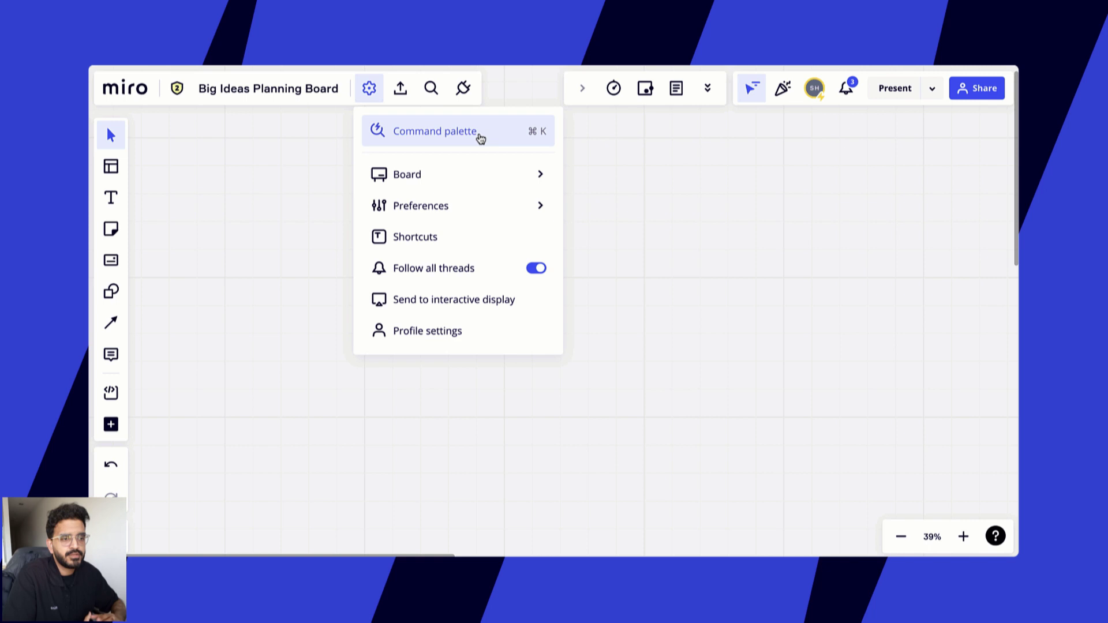
{"action": "left_click", "coordinate": [480, 135]}
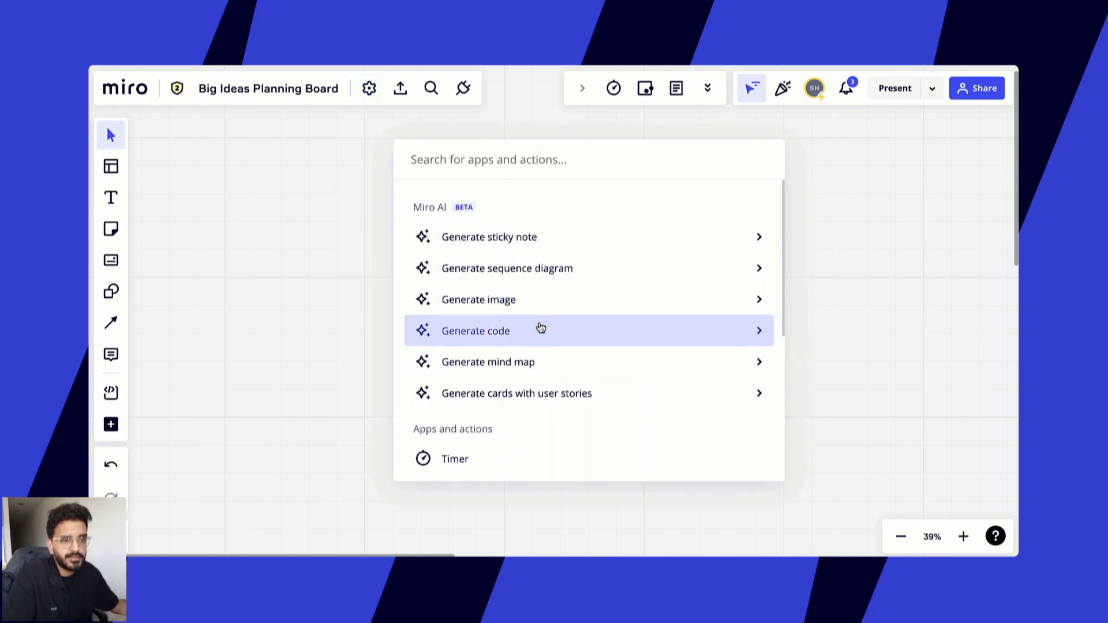
{"action": "left_click", "coordinate": [547, 364]}
{"action": "type", "text": "User exp"}
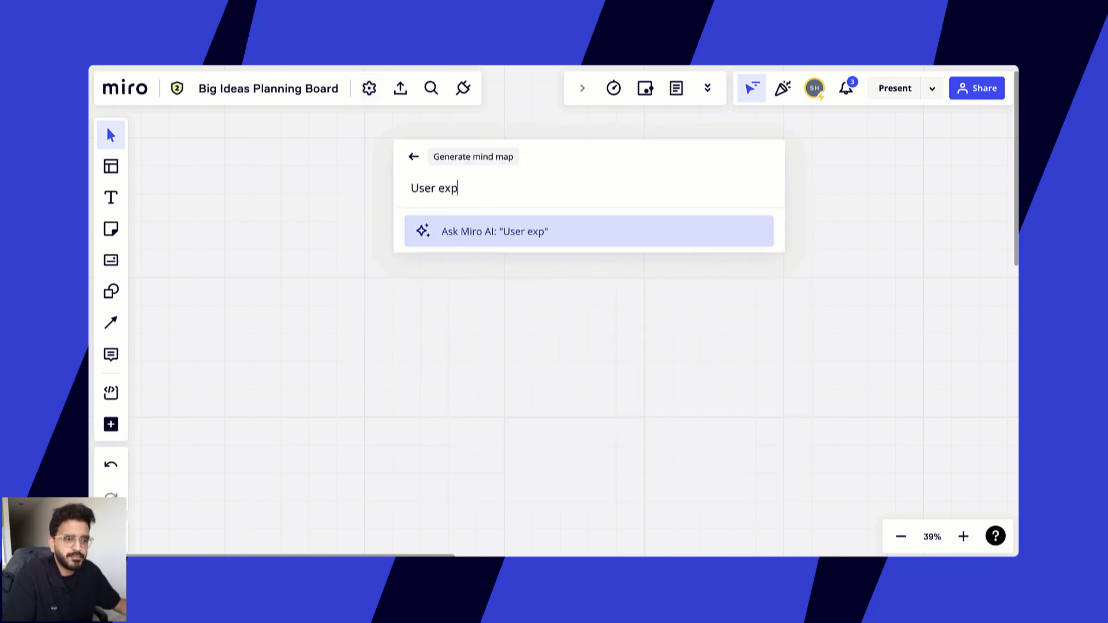
{"action": "type", "text": "erience journey for a flight app"}
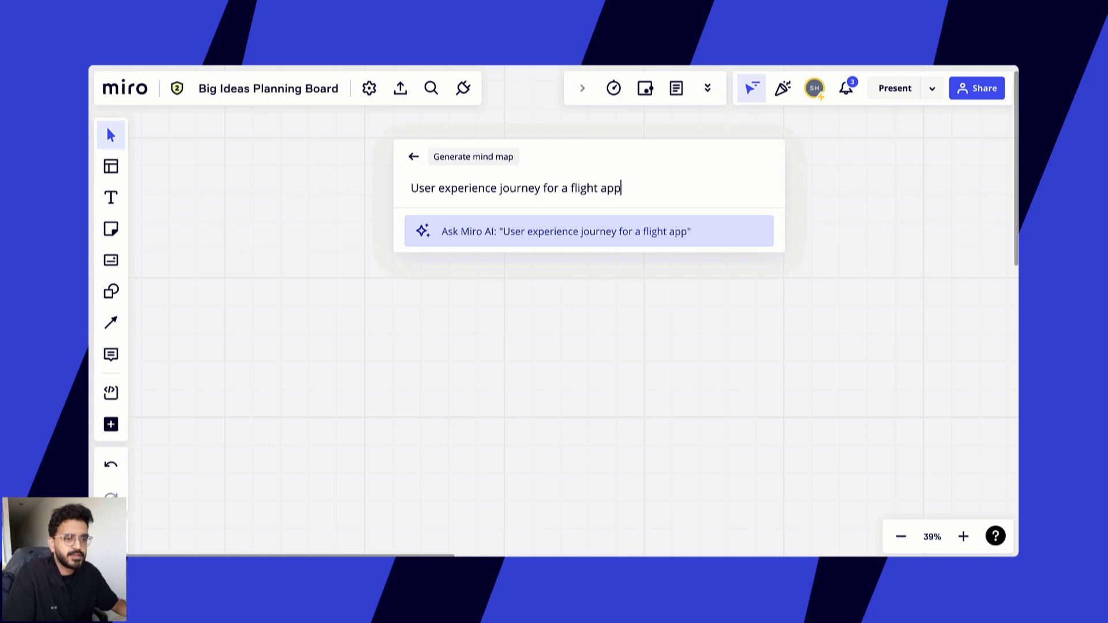
{"action": "key", "text": "Return"}
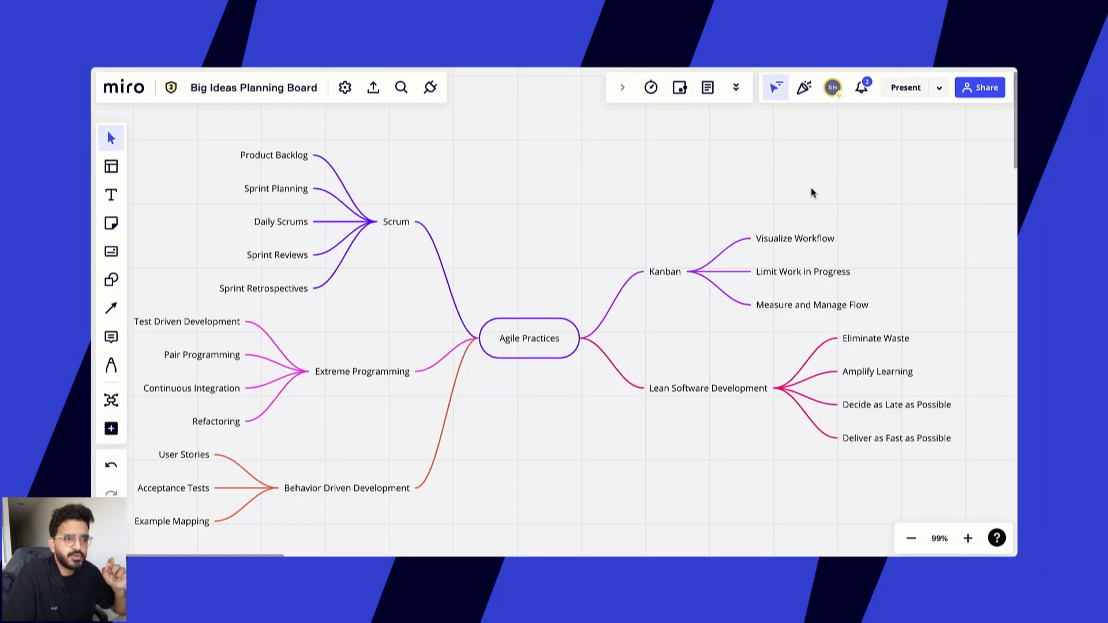
Expand the Visualize Workflow mind map node with AI-generated ideas
{"action": "left_click", "coordinate": [831, 247]}
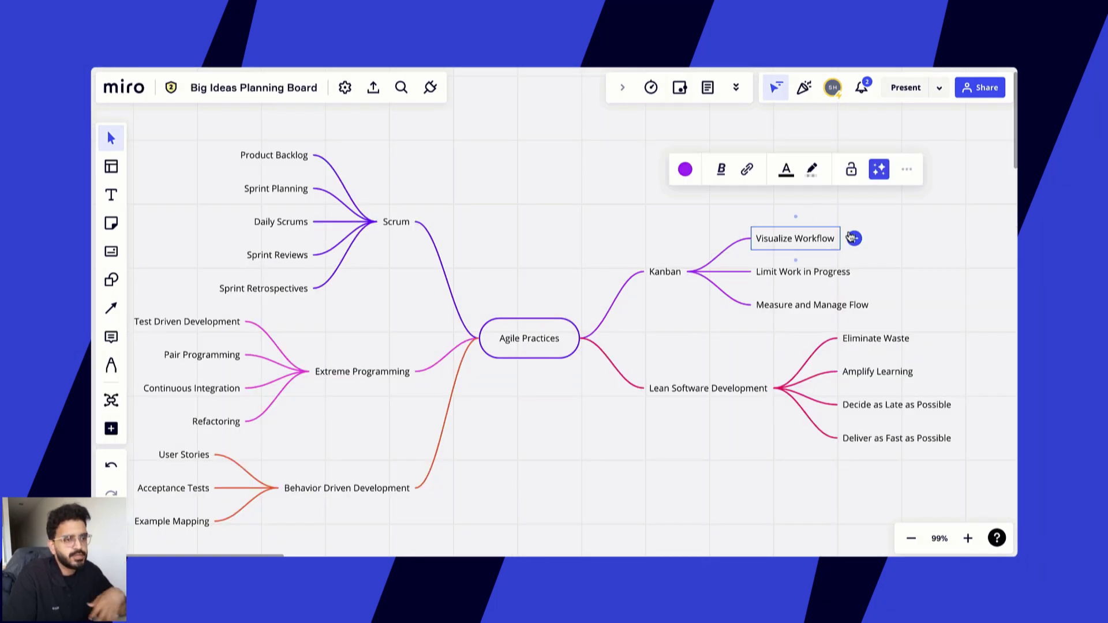
{"action": "left_click", "coordinate": [881, 177]}
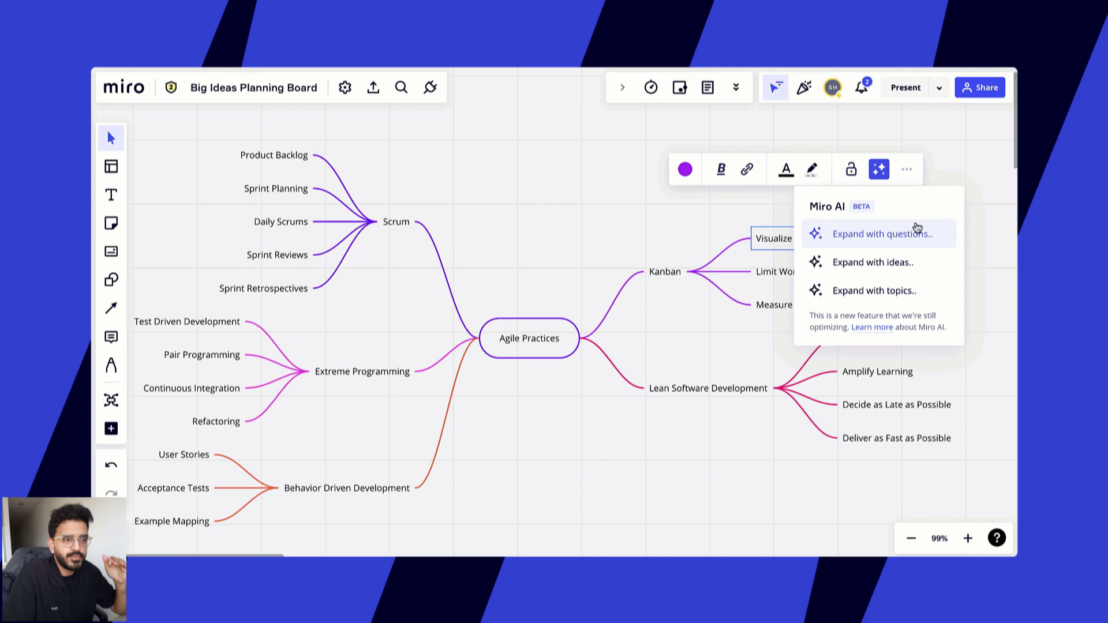
{"action": "left_click", "coordinate": [914, 264]}
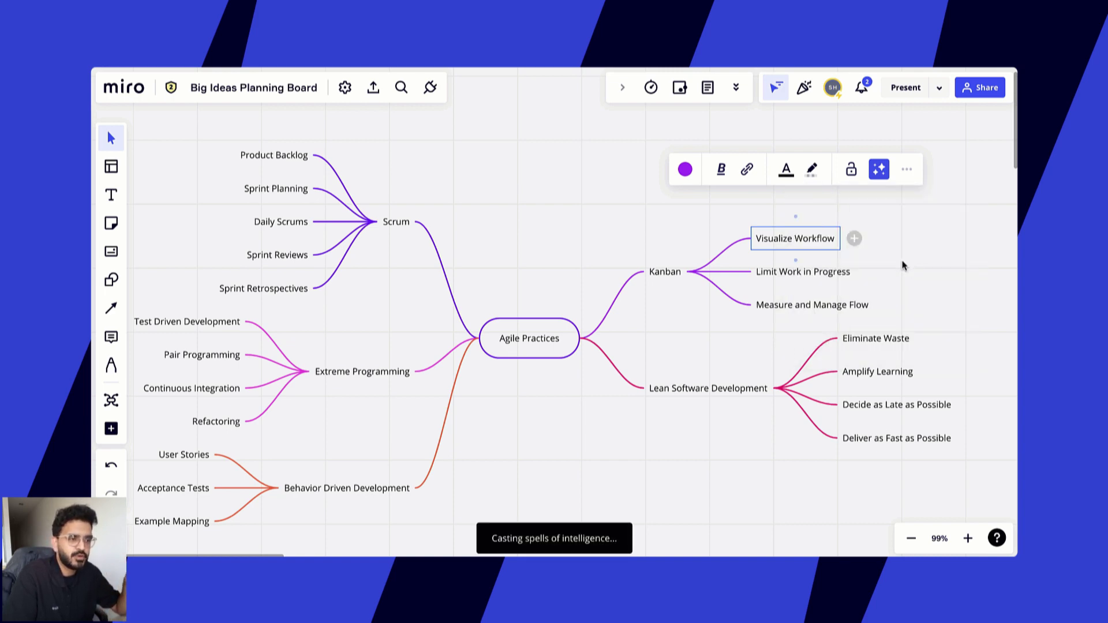
{"action": "scroll", "coordinate": [574, 310], "scroll_direction": "up", "scroll_amount": 5}
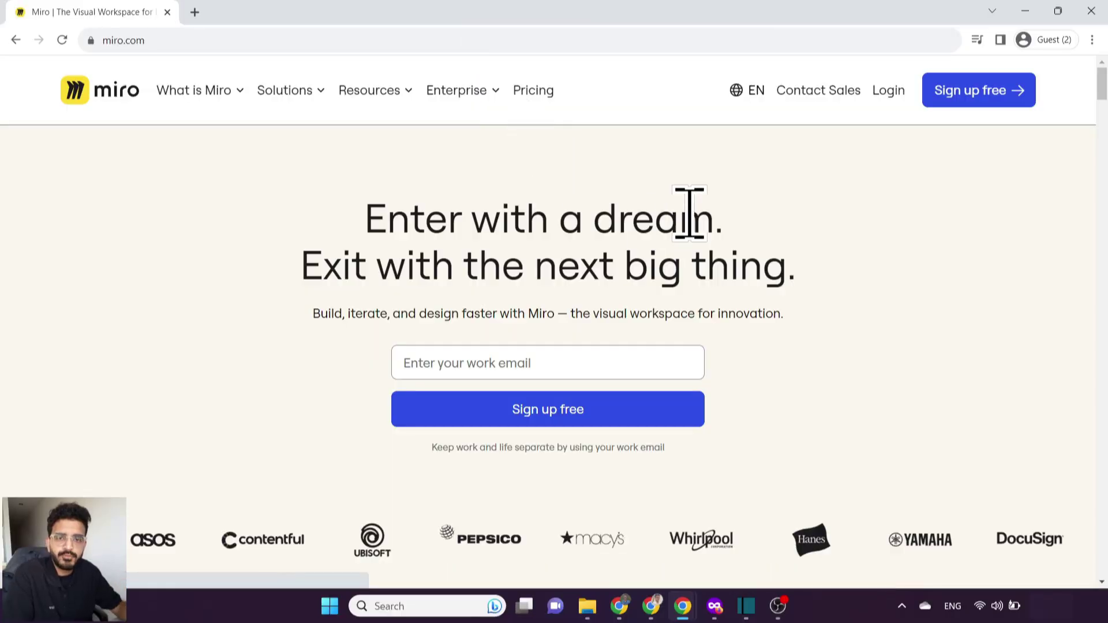
Go to the Miro login page from the miro.com top navigation
{"action": "left_click", "coordinate": [892, 91]}
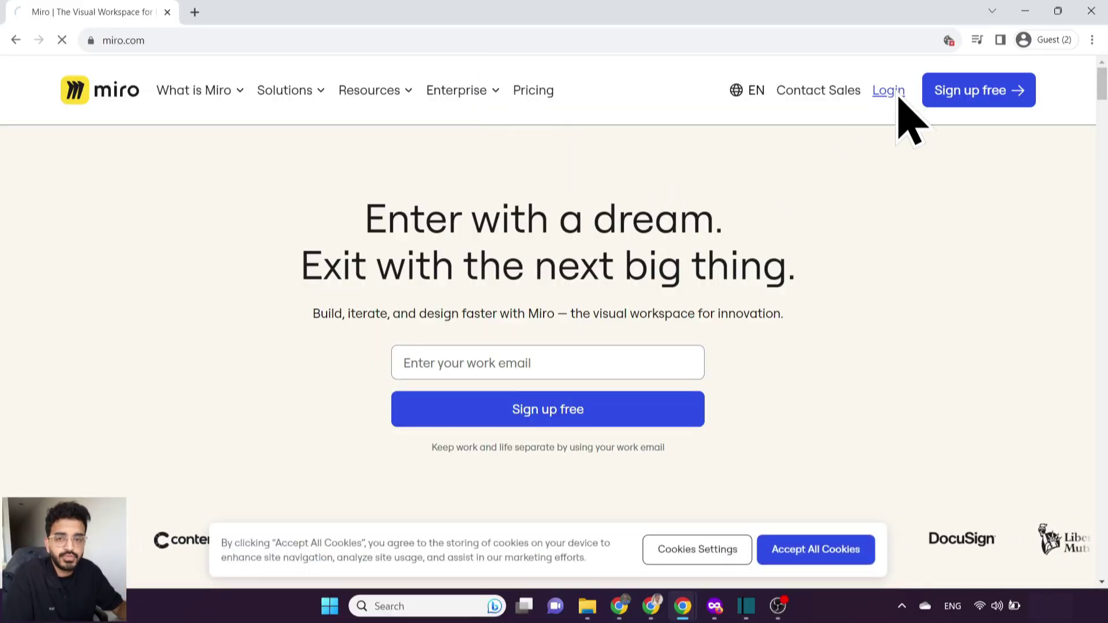